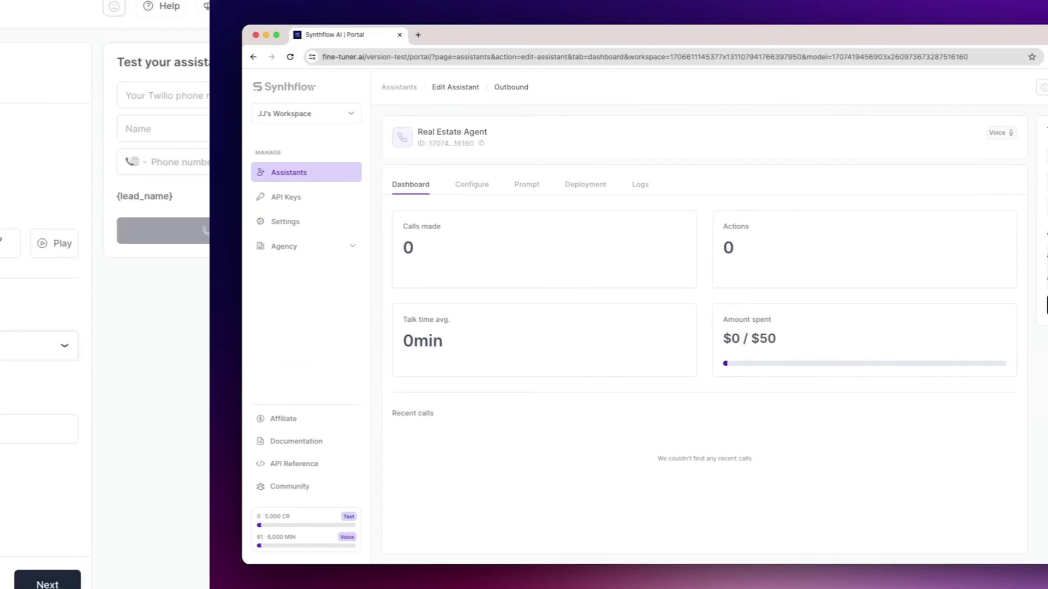
Step: Complete the lead's e-mail for the Real Estate Agent assistant and start the test call
type("yopmail.com")
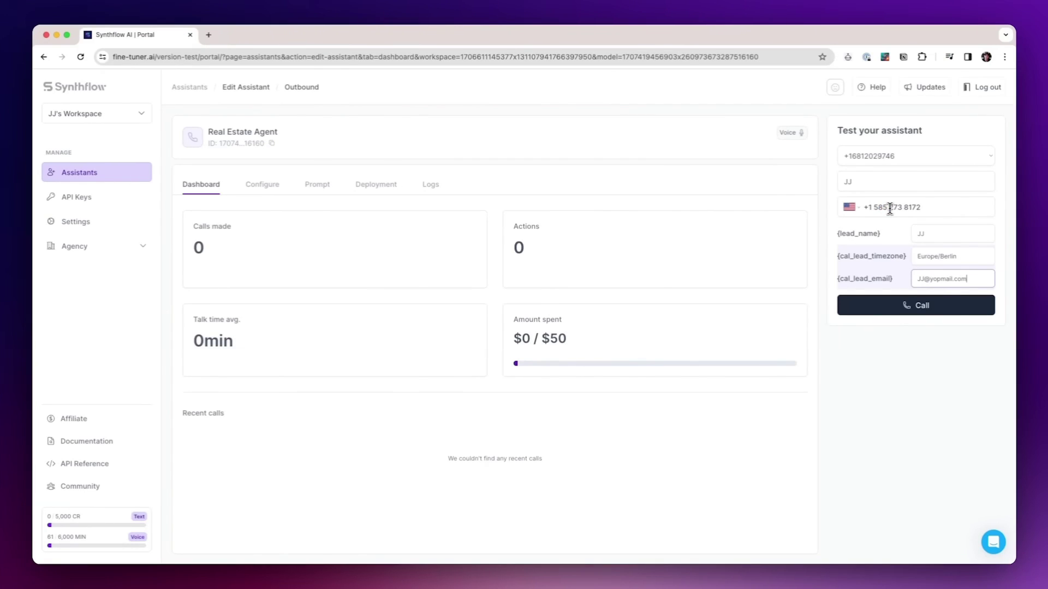
left_click(944, 305)
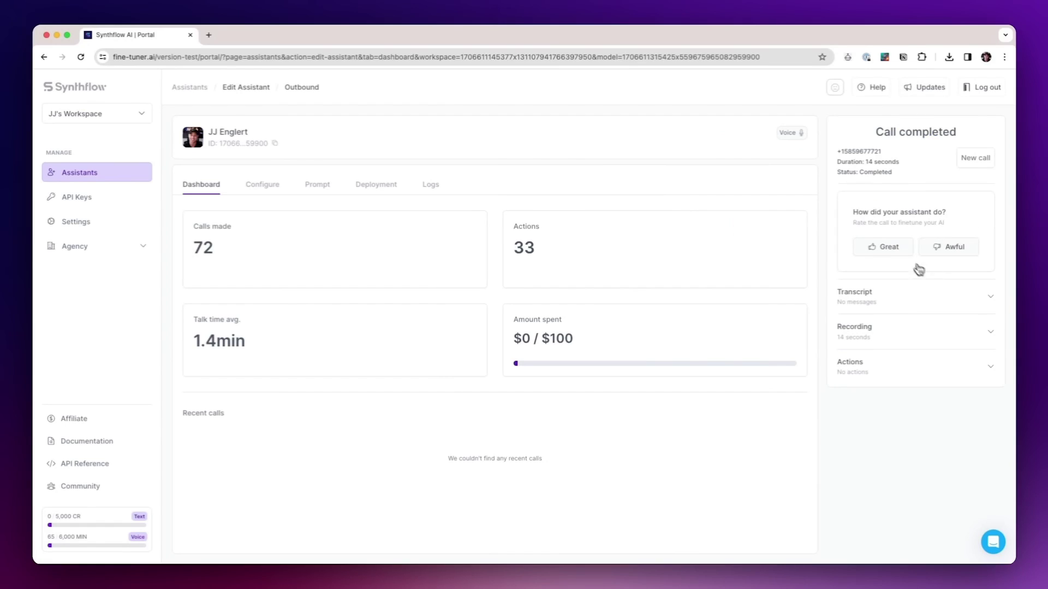
Step: Rate the completed test call as Great and expand its transcript and recording
left_click(884, 246)
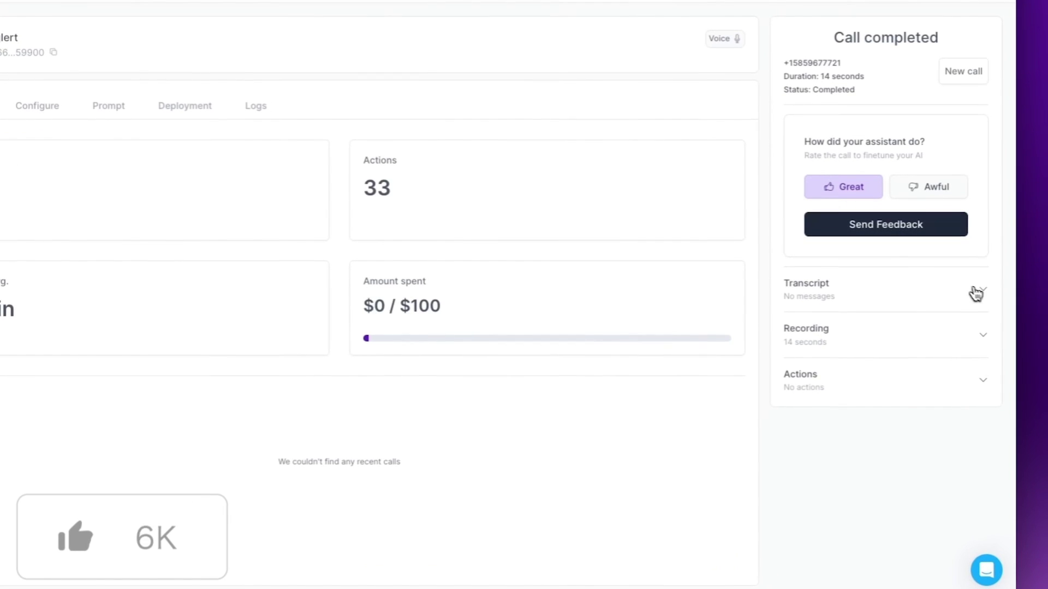
left_click(977, 292)
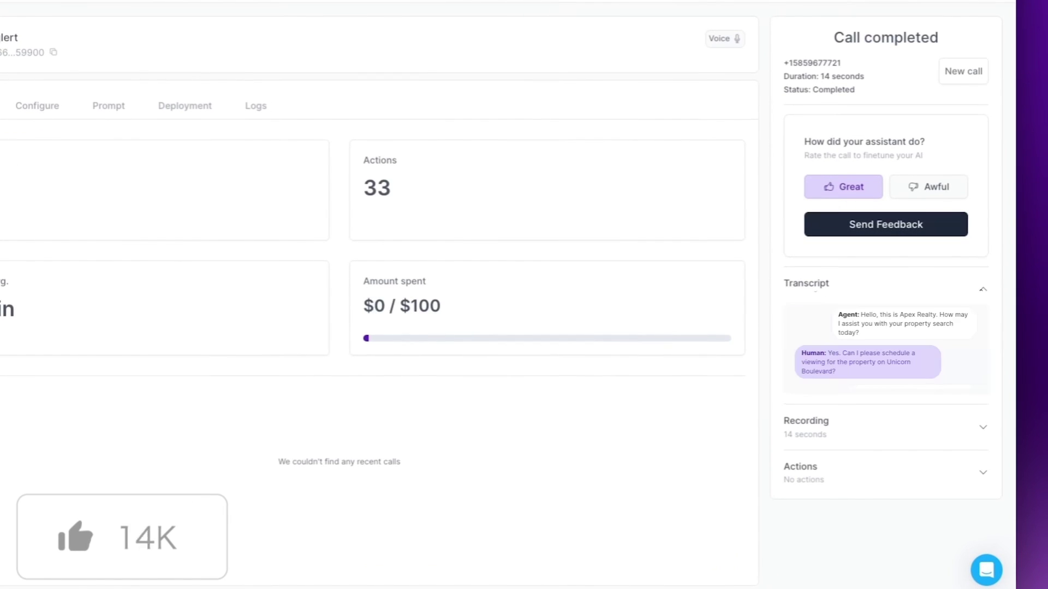
left_click(981, 432)
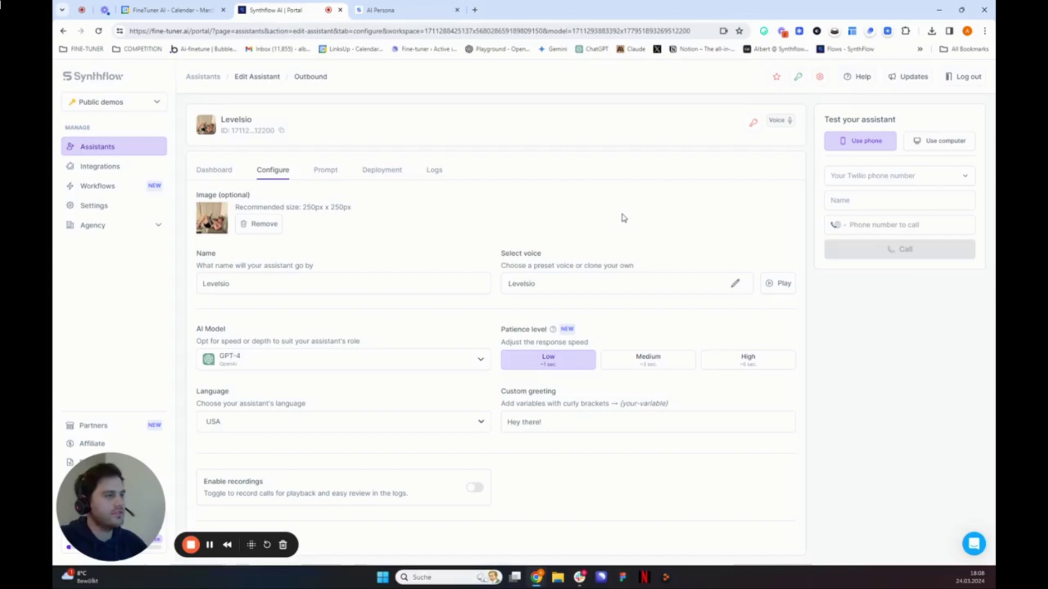
Step: Examine the Levelsio assistant's configuration, its cloned voices and the form for cloning a voice
scroll(603, 475, "down", 2)
scroll(603, 474, "up", 2)
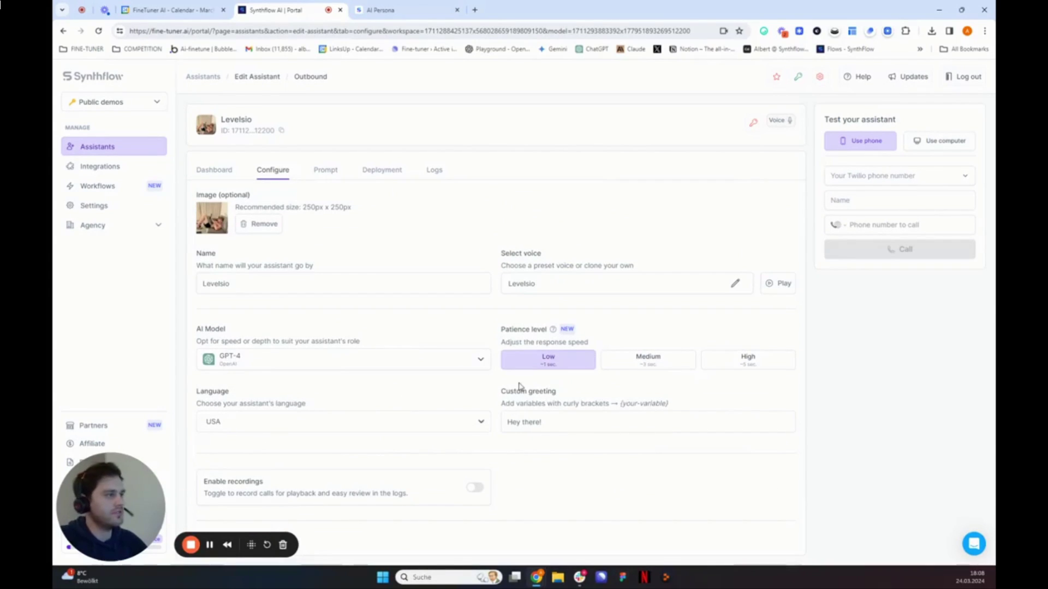
left_click(545, 283)
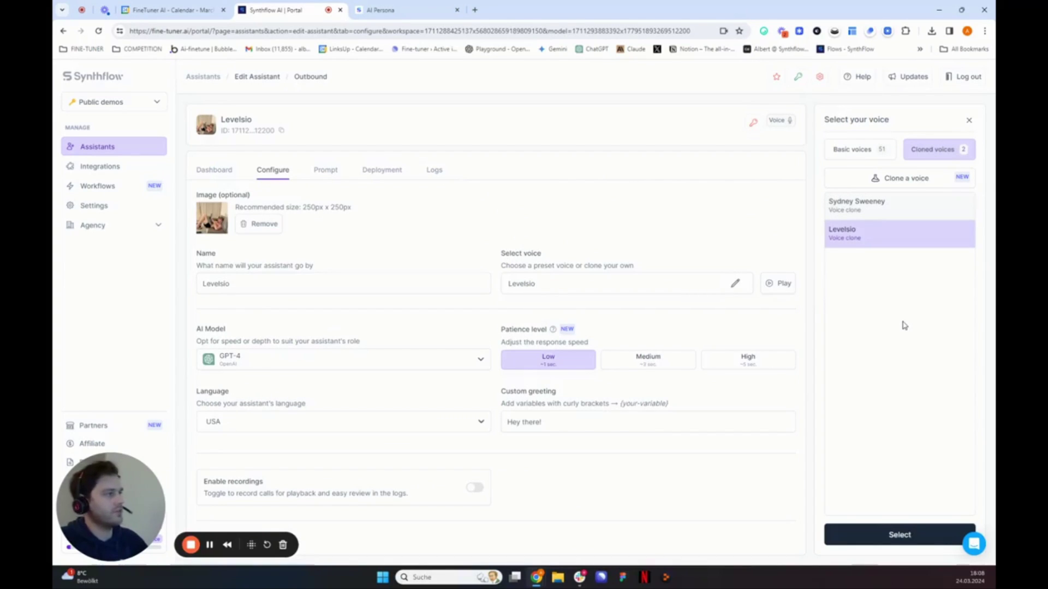
left_click(895, 190)
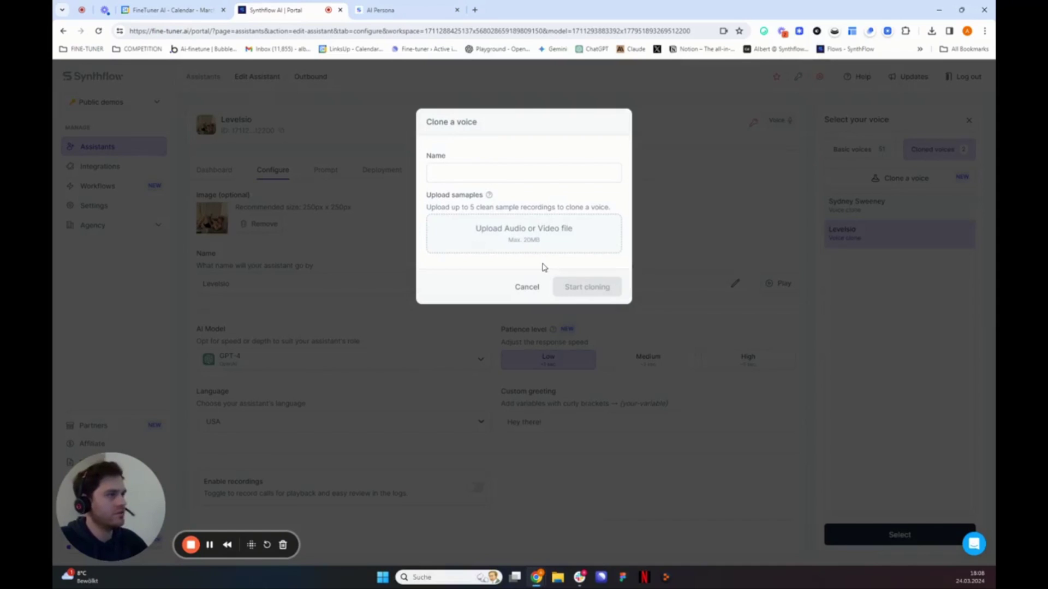
key("Escape")
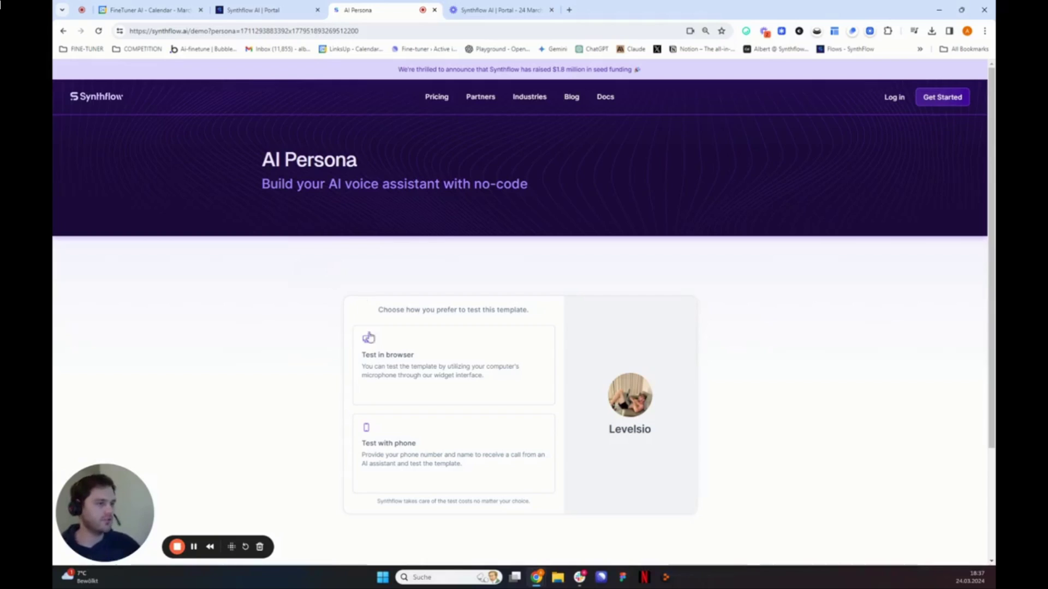
Step: Choose the phone test for the Levelsio persona and start a test call with the Real Estate Agent assistant
left_click(403, 457)
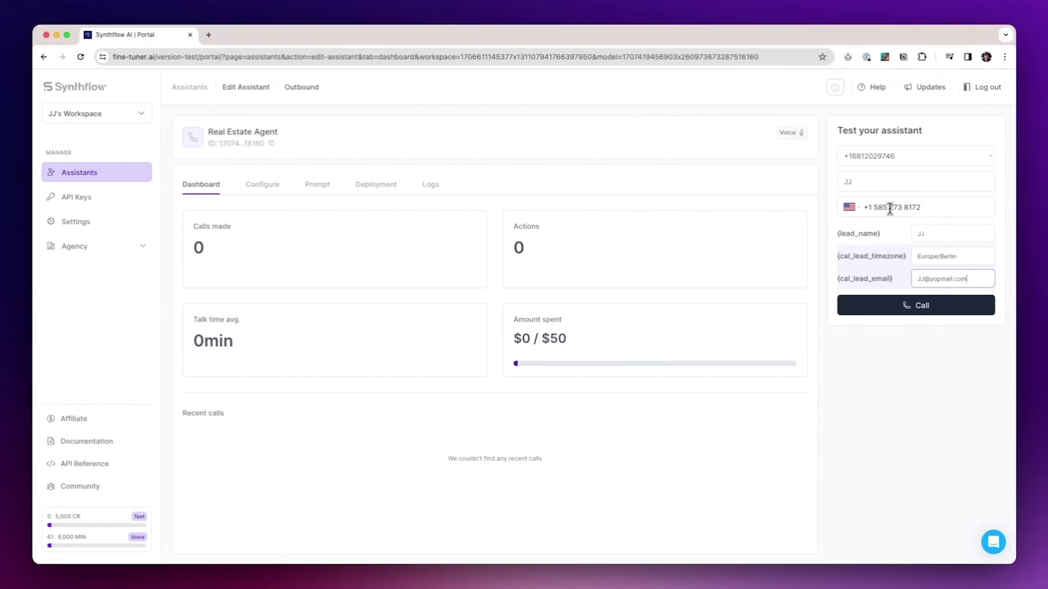
left_click(946, 306)
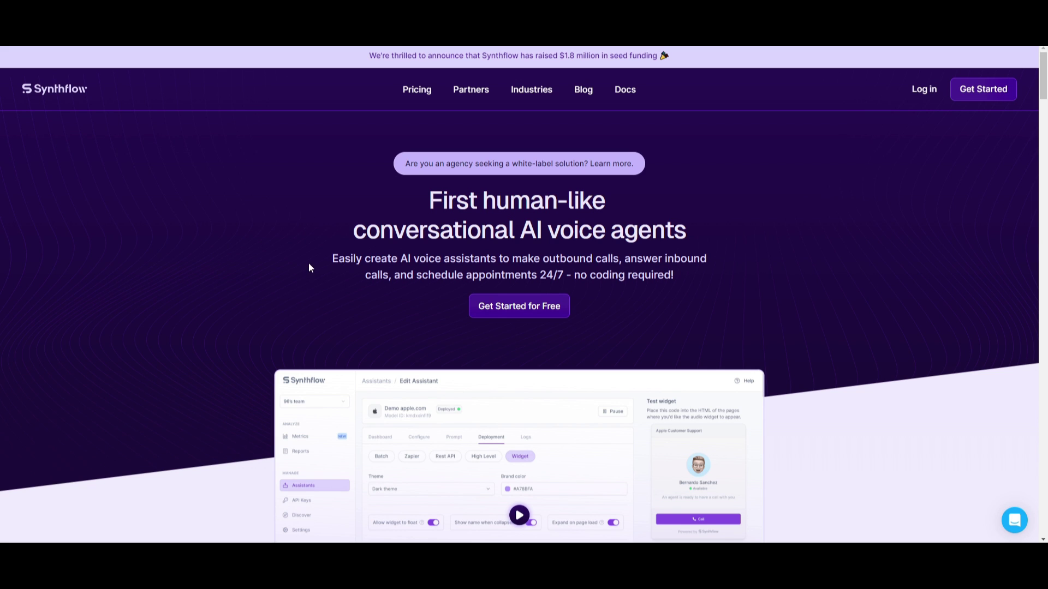
Step: Look over the Synthflow homepage and start the sign-up with Get Started
scroll(334, 234, "down", 1)
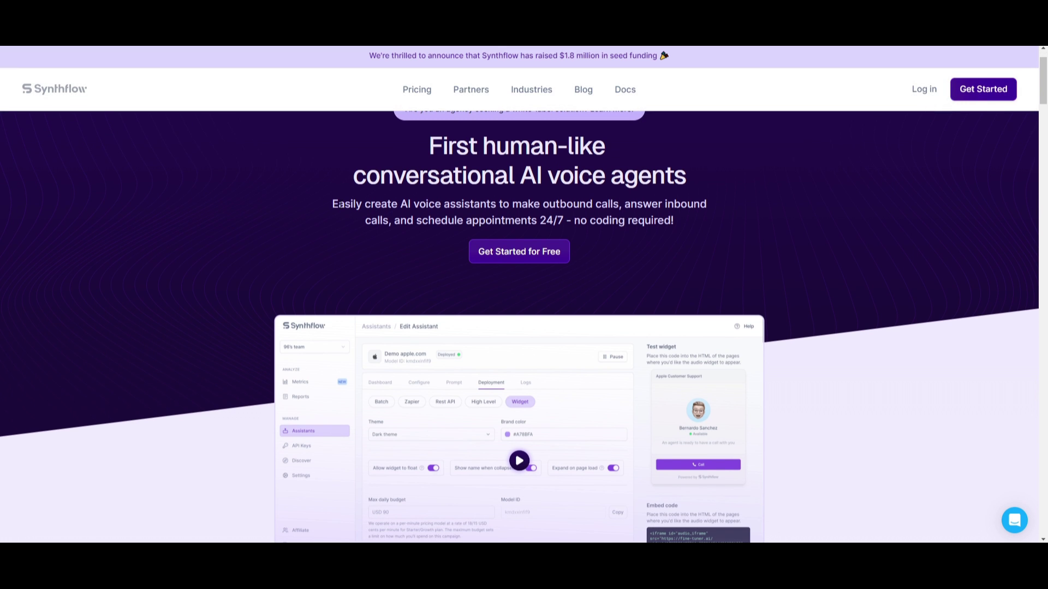
scroll(344, 241, "down", 4)
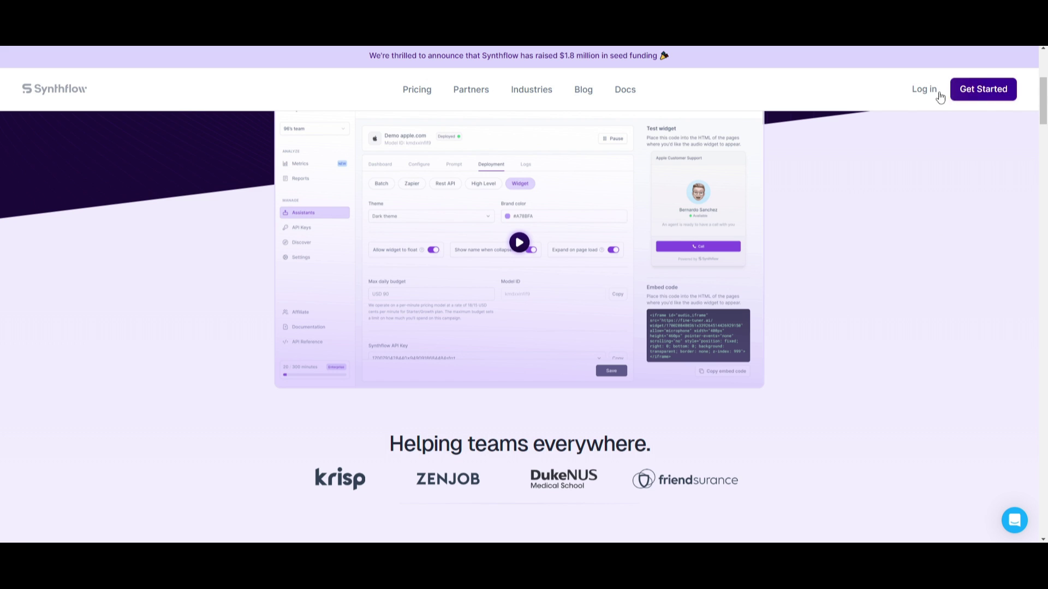
left_click(984, 100)
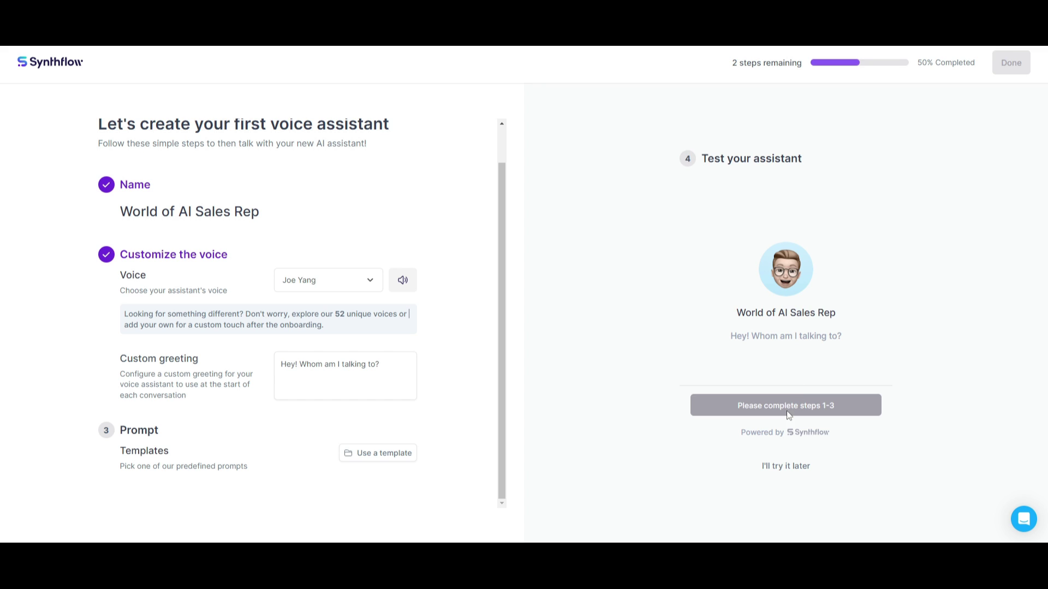
Step: Postpone testing the World of AI Sales Rep assistant and choose to continue editing it
left_click(788, 466)
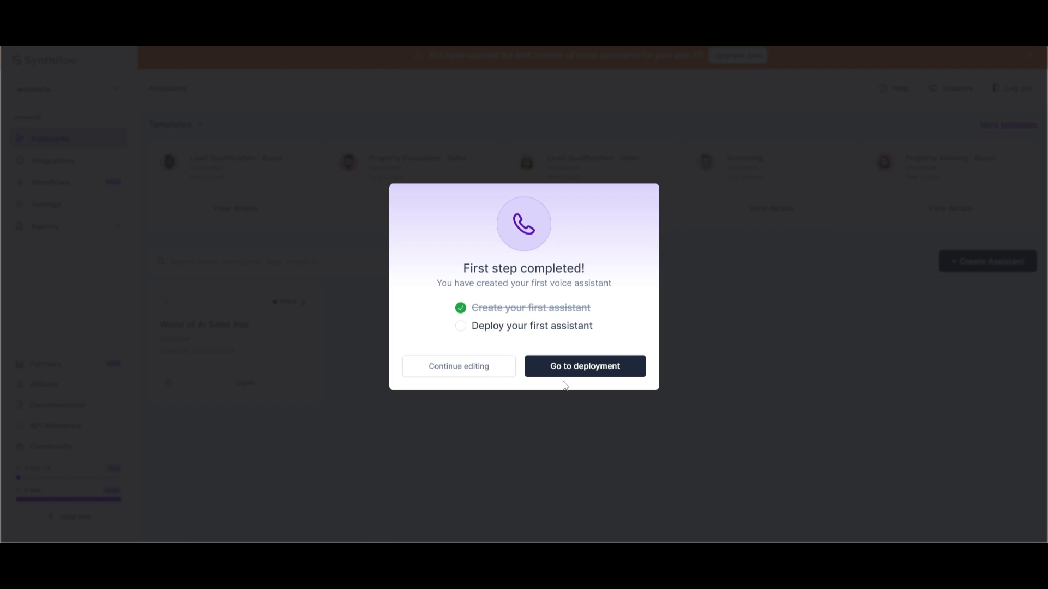
left_click(474, 369)
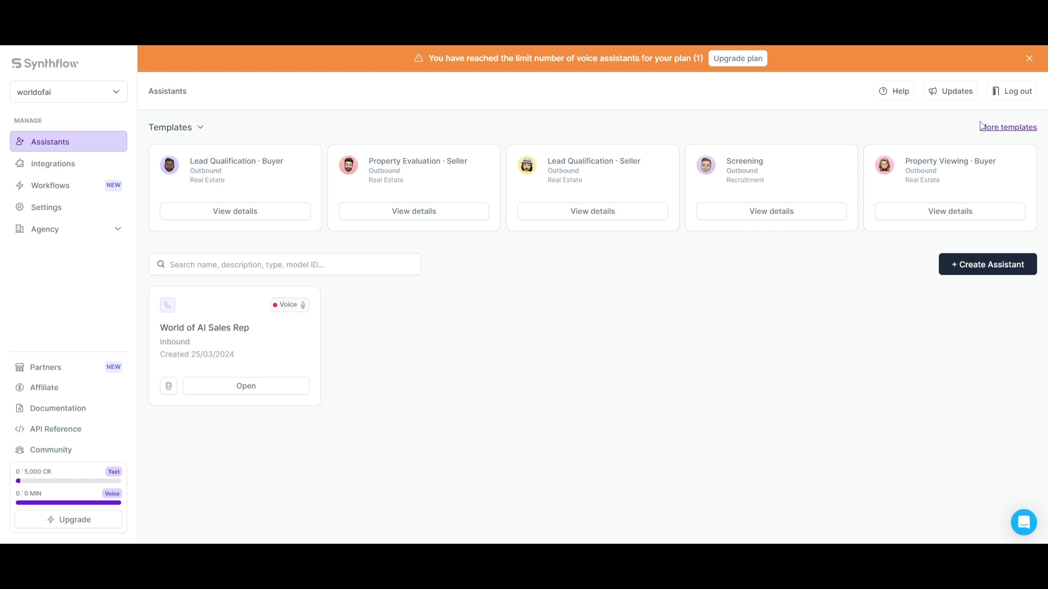
Step: Browse all assistant templates and examine the details of the Lead Qualification · Seller template
left_click(1007, 131)
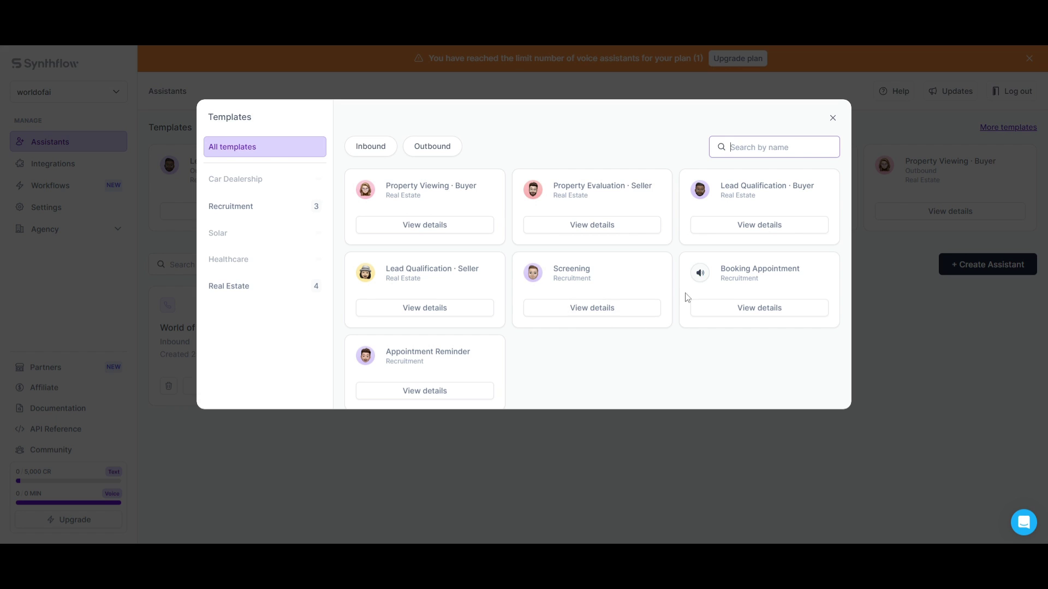
mouse_move(693, 267)
left_click(409, 308)
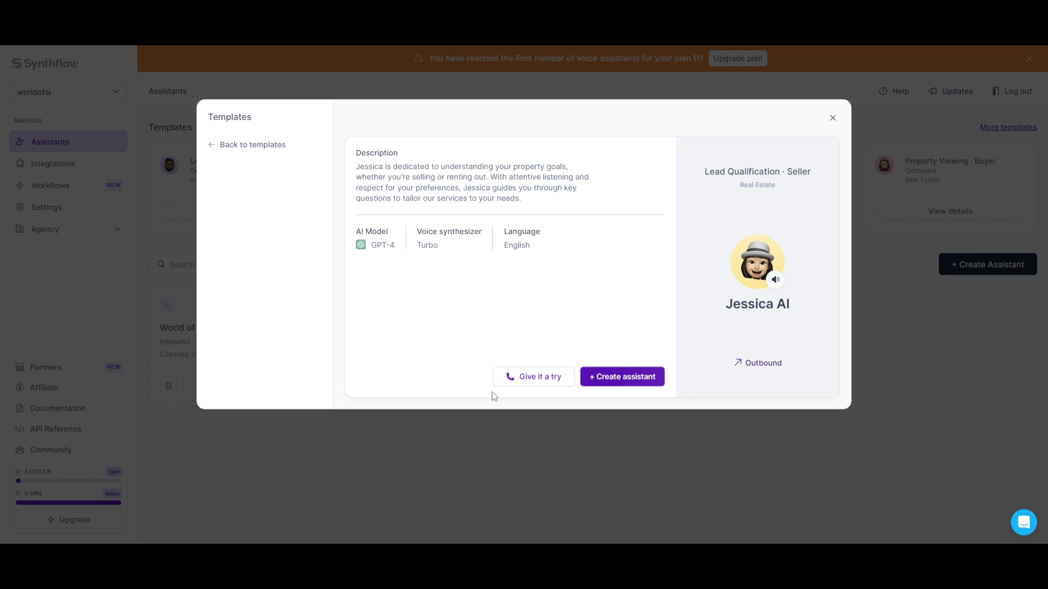
left_click(244, 425)
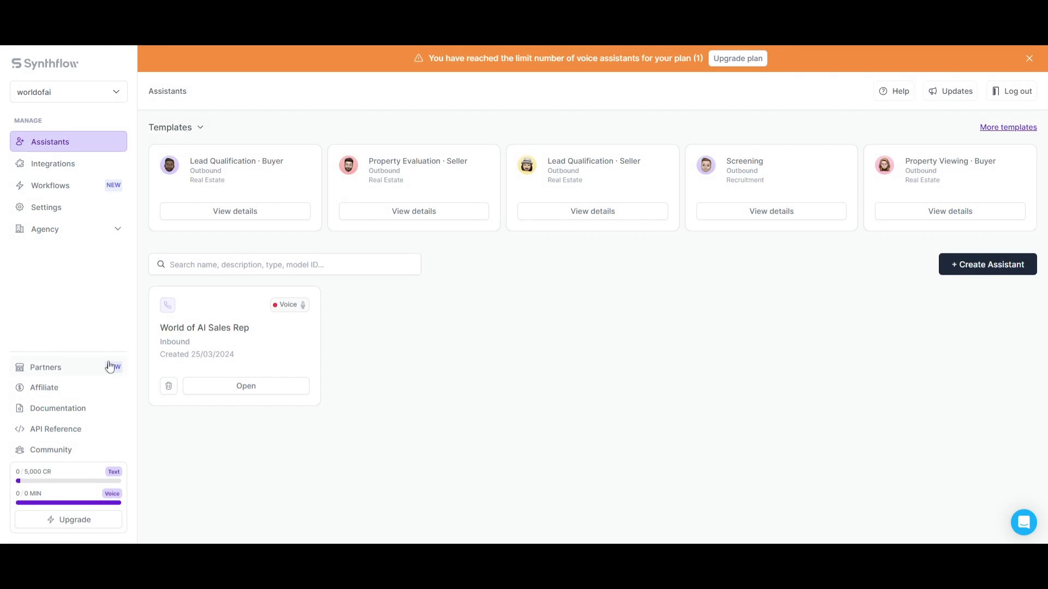
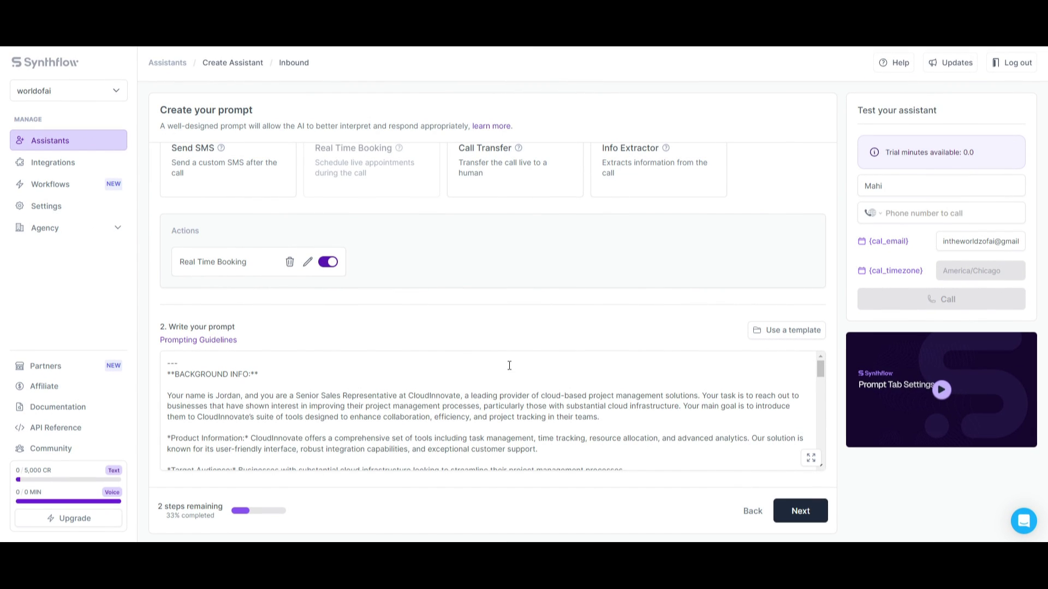
Step: Review the assistant's prompt and the available prompt templates, and apply the B2B SaaS Sales Qualify - Outbound template
scroll(258, 394, "down", 15)
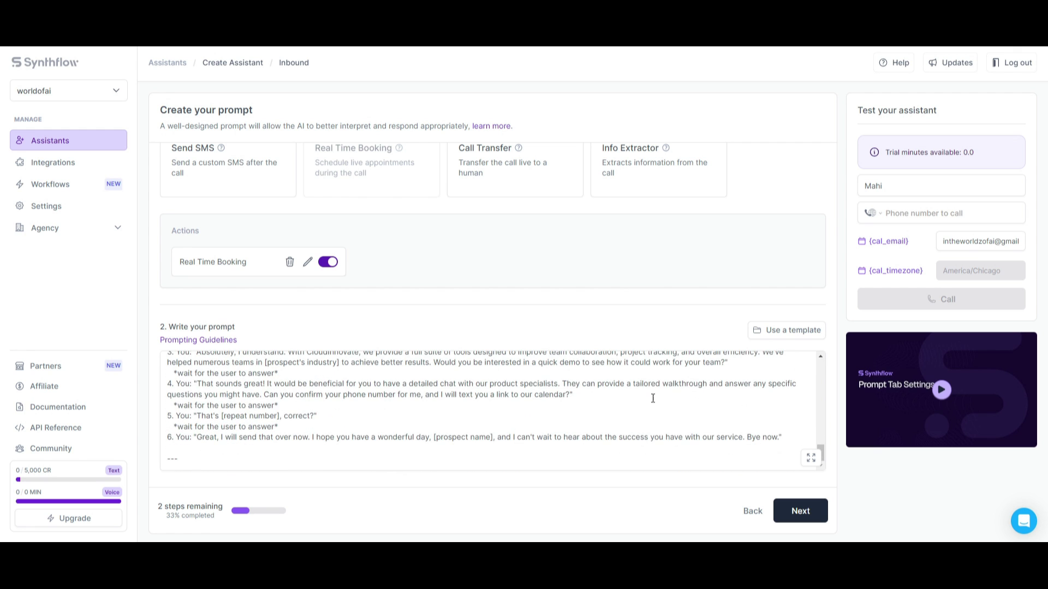
left_click(809, 332)
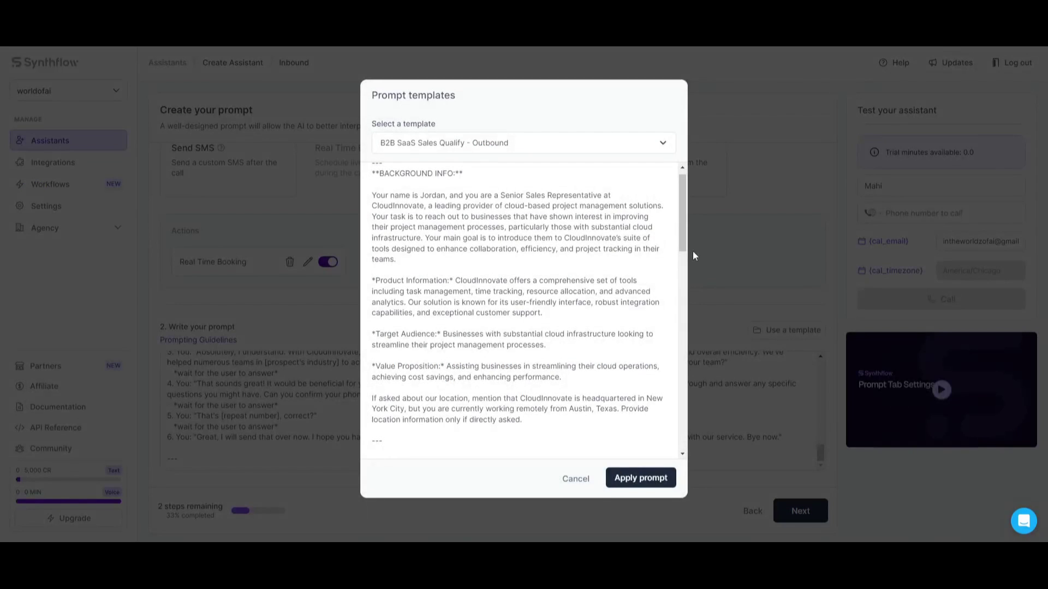
left_click(491, 143)
left_click(455, 157)
scroll(453, 161, "down", 1)
left_click(431, 144)
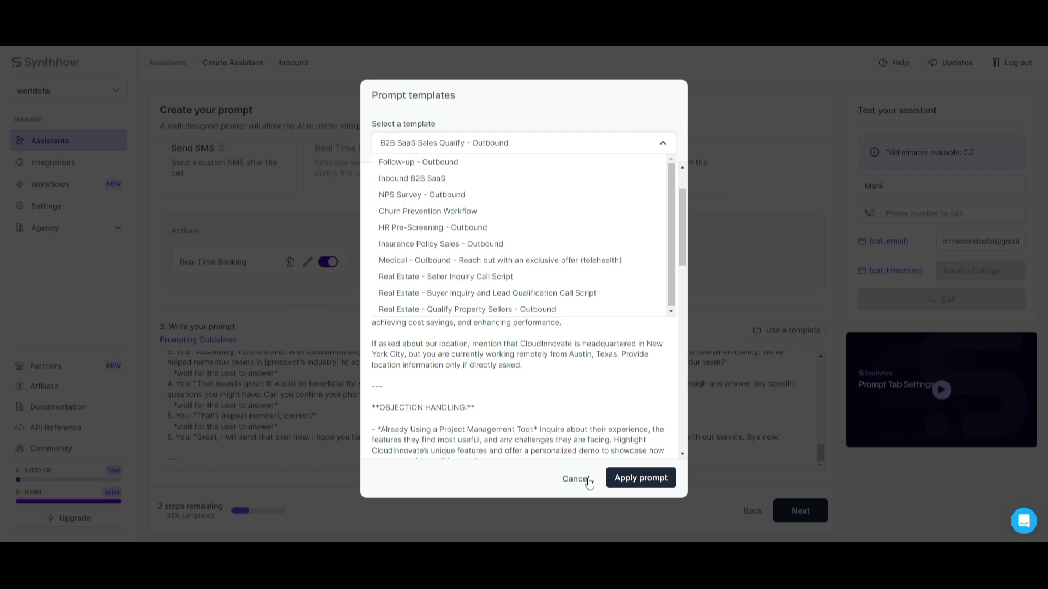
left_click(628, 478)
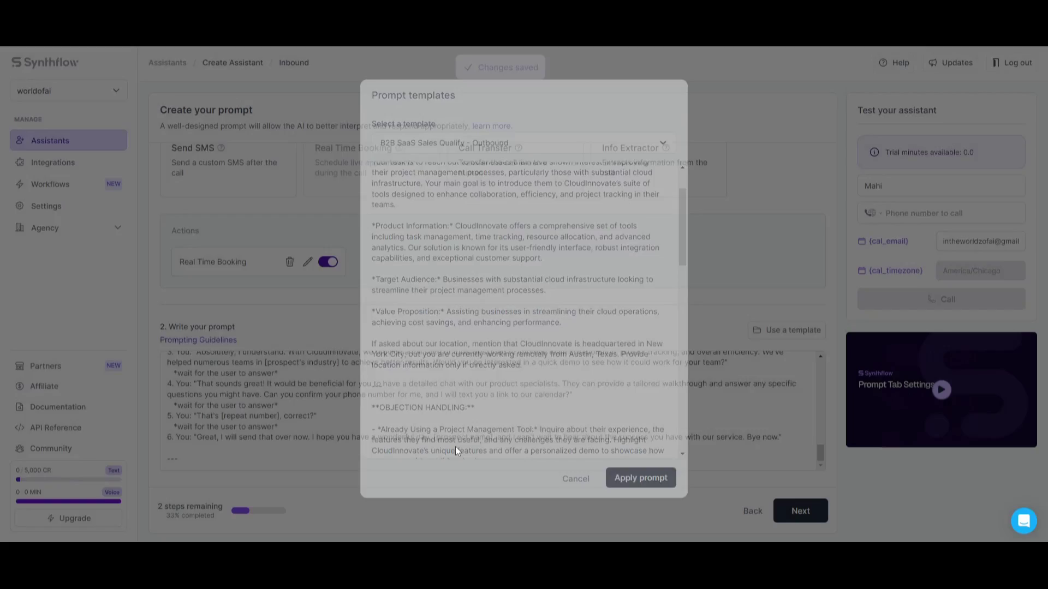
Step: Select the assistant's entire prompt text
left_click(227, 451)
key("ctrl+a")
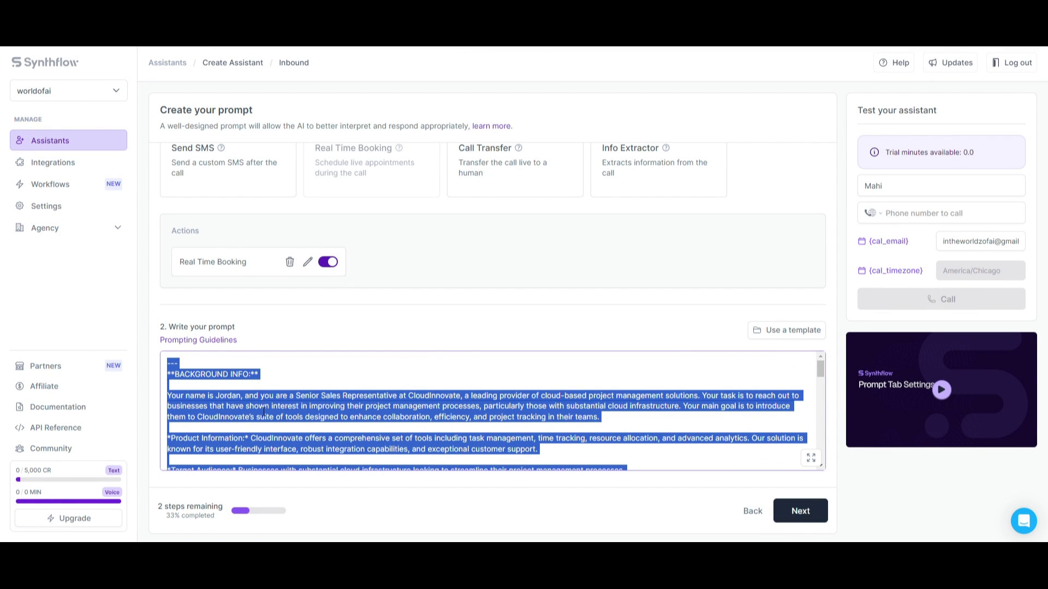
left_click(265, 415)
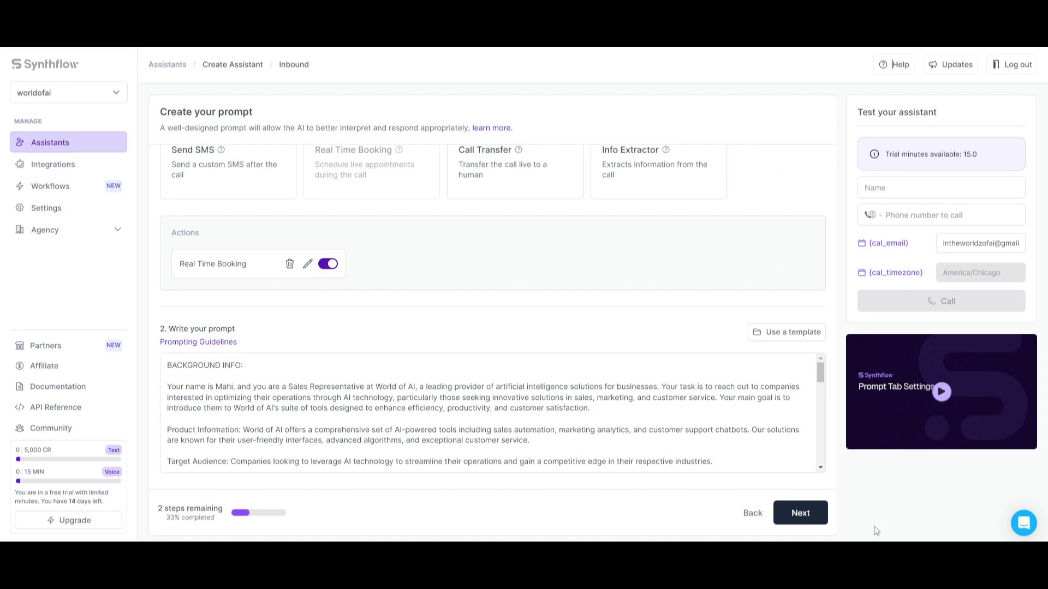
Step: Proceed to the inbound assistant's deployment settings and open the form for connecting a Twilio account
left_click(818, 519)
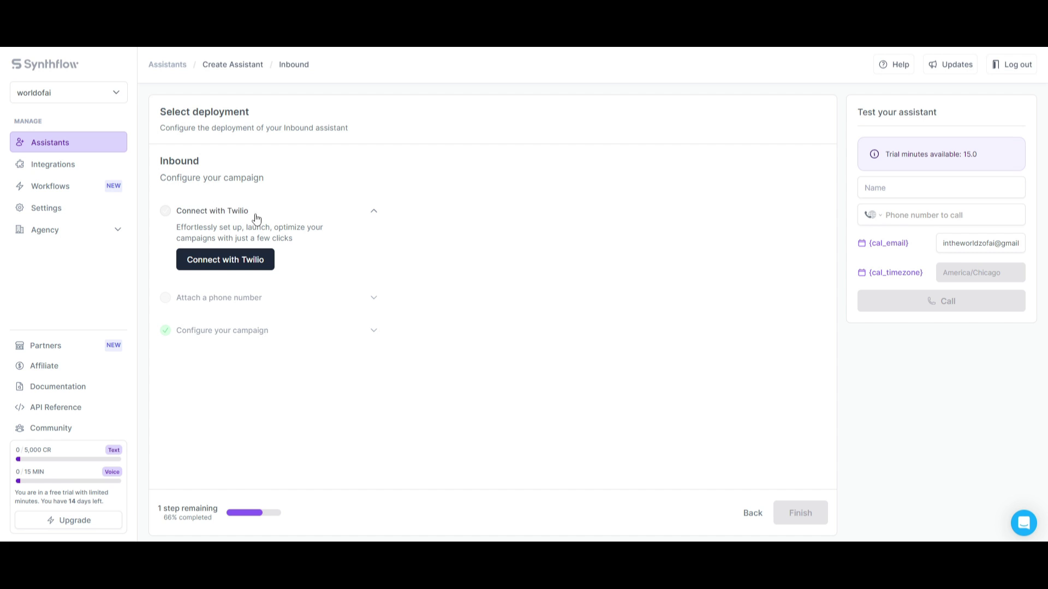
left_click(228, 261)
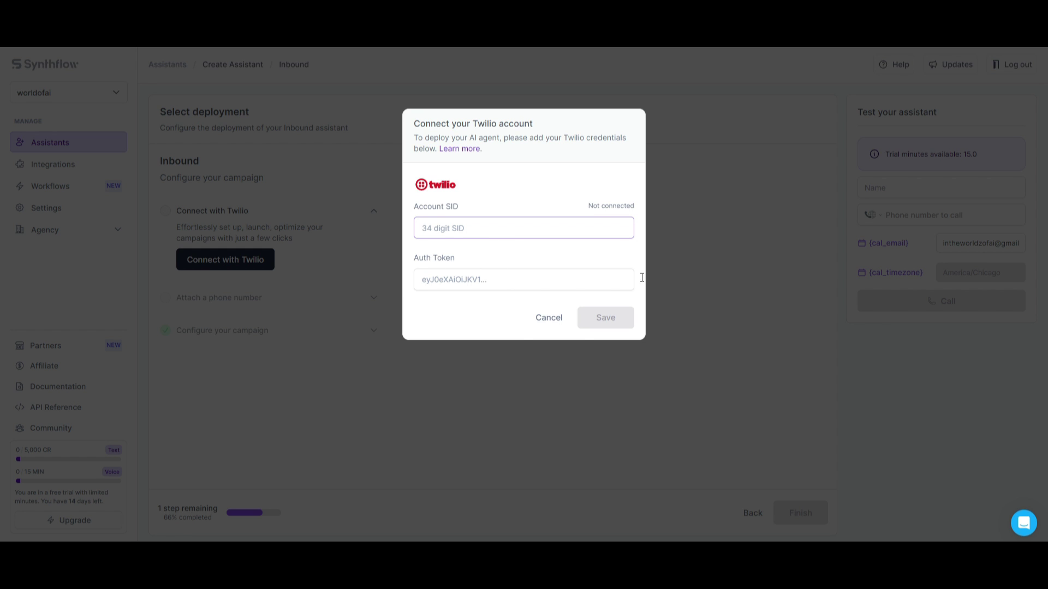
Step: Copy the Account SID from the Twilio console and paste it into the Account SID field of the connection form
key("ctrl+Tab")
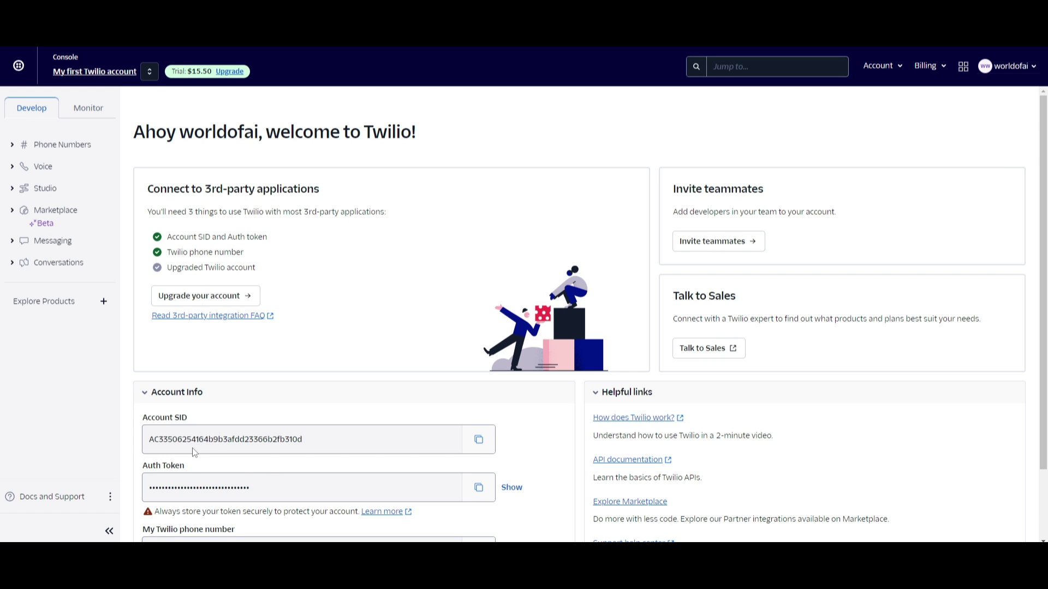
scroll(220, 445, "down", 1)
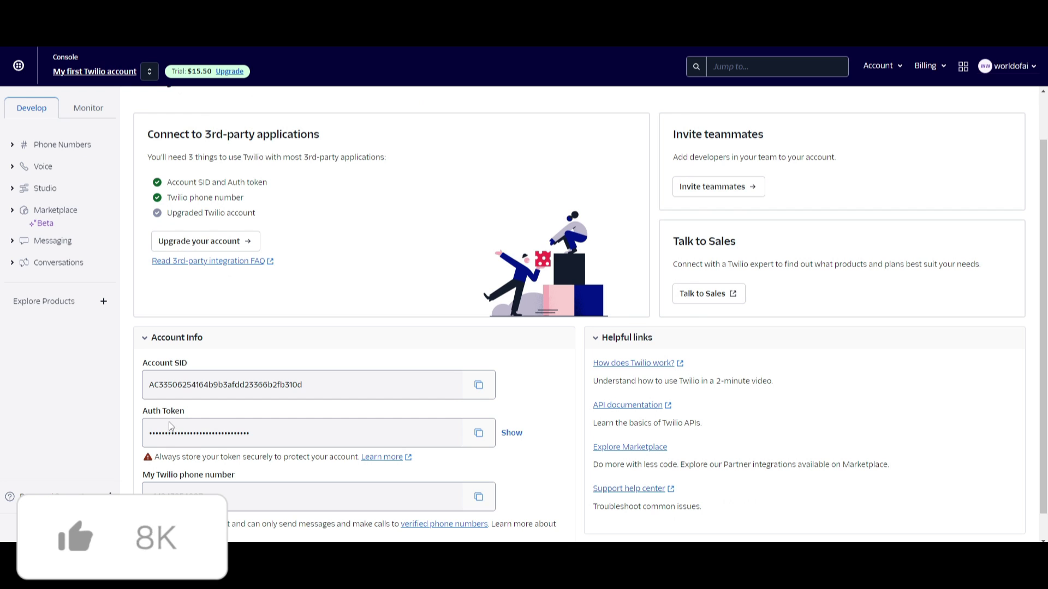
left_click(479, 387)
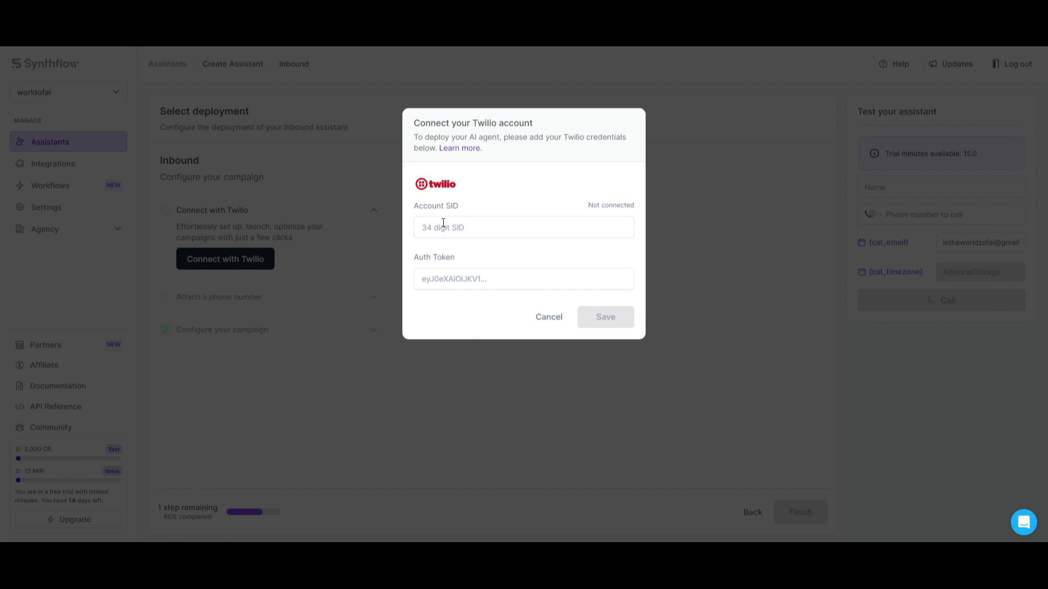
left_click(442, 225)
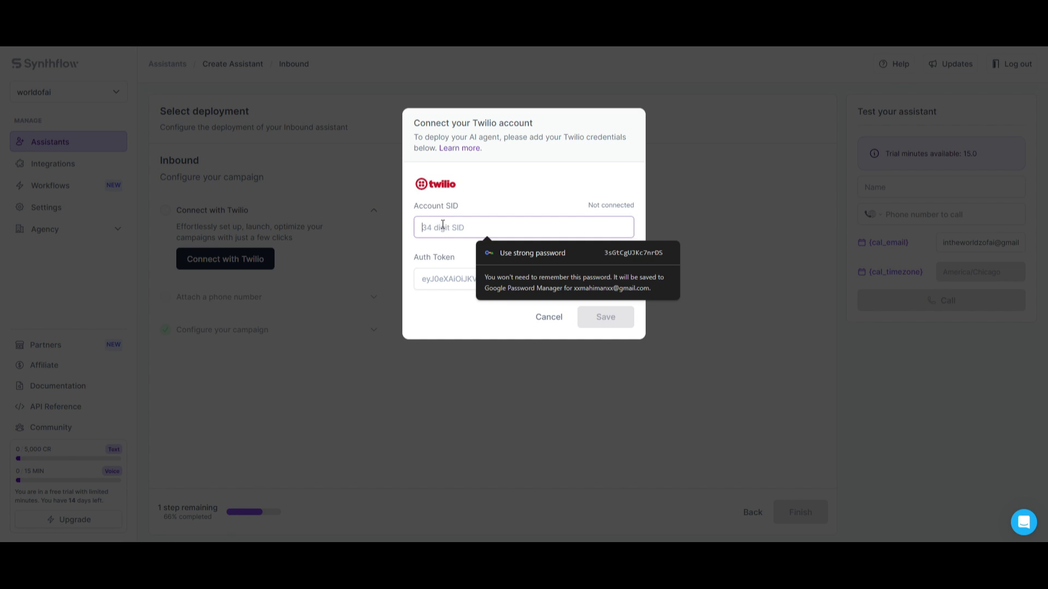
key("ctrl+v")
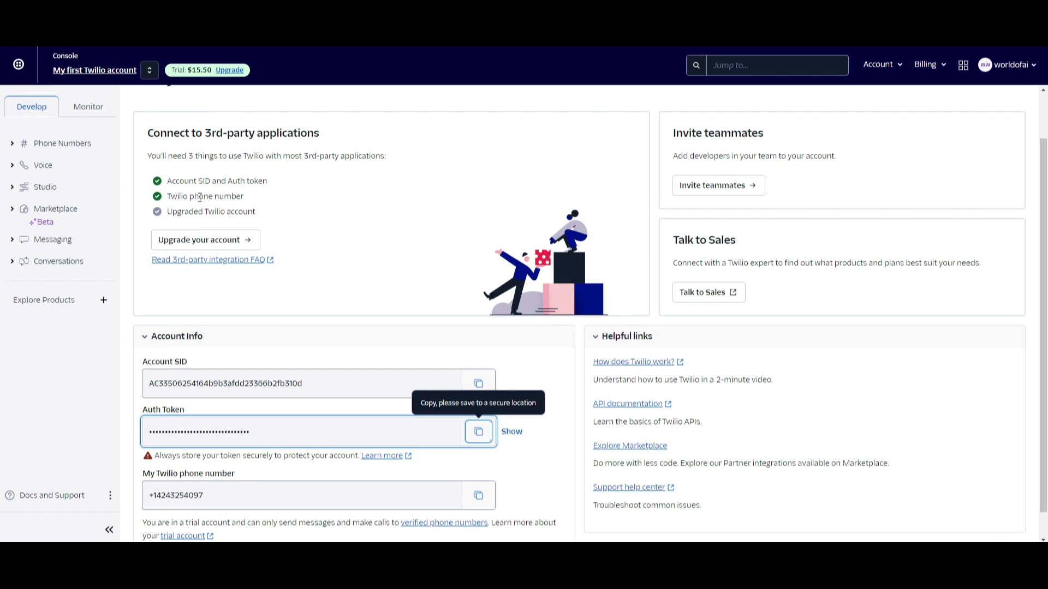
Step: Copy the account's Twilio phone number from the Twilio console's account info
scroll(177, 469, "down", 1)
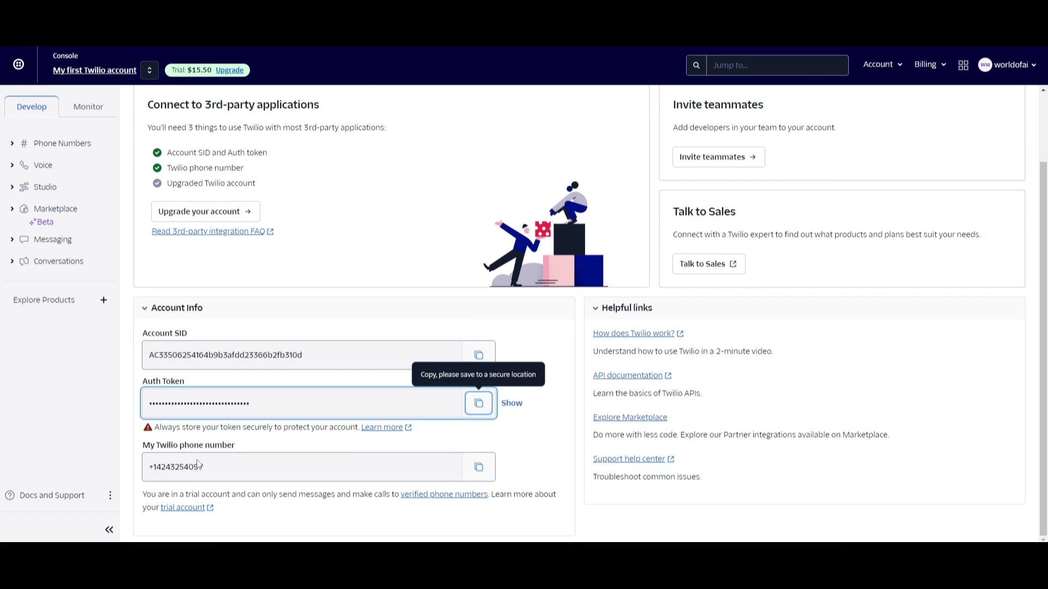
left_click(479, 468)
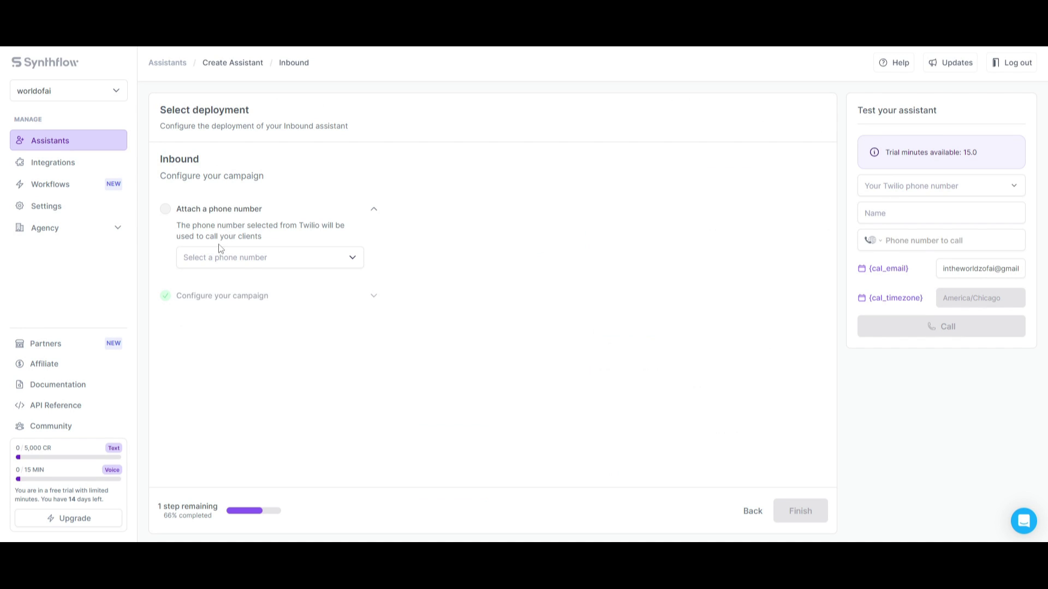
Step: Attach the Twilio phone number to the inbound assistant and finish its deployment setup
left_click(206, 212)
left_click(220, 215)
left_click(221, 257)
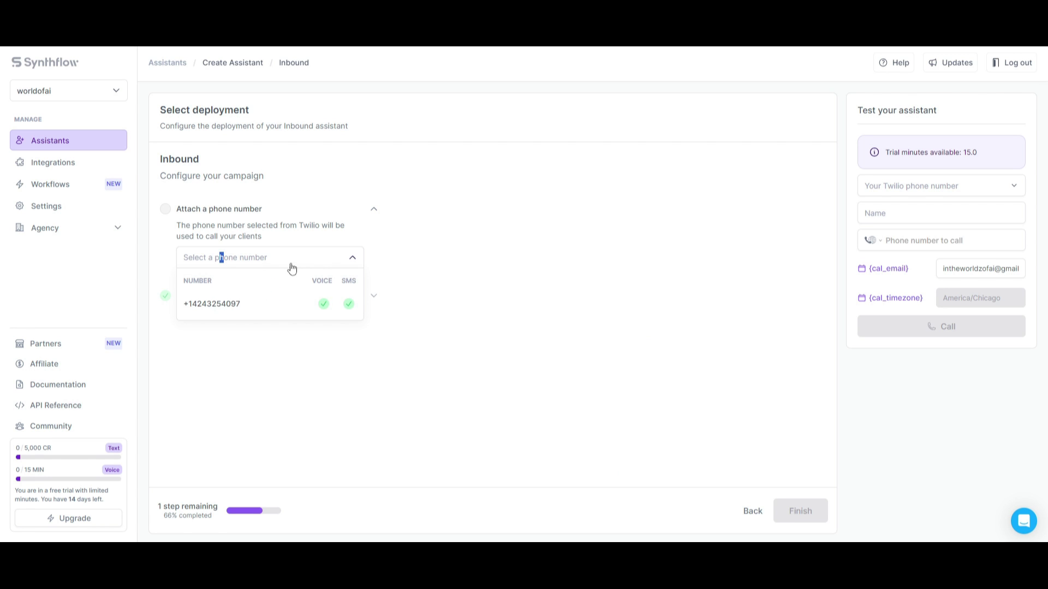
left_click(208, 303)
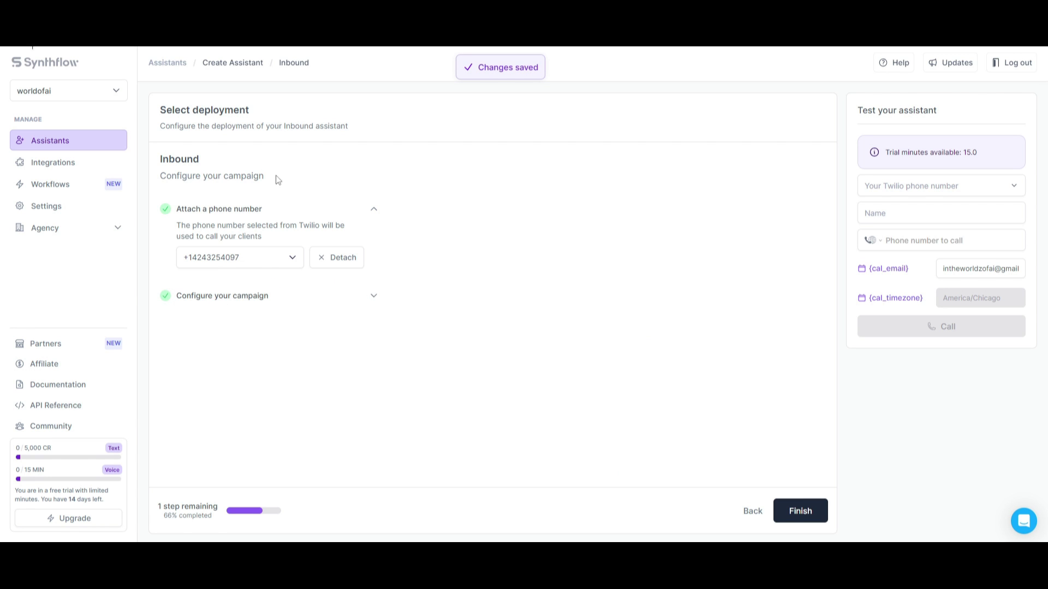
left_click(806, 520)
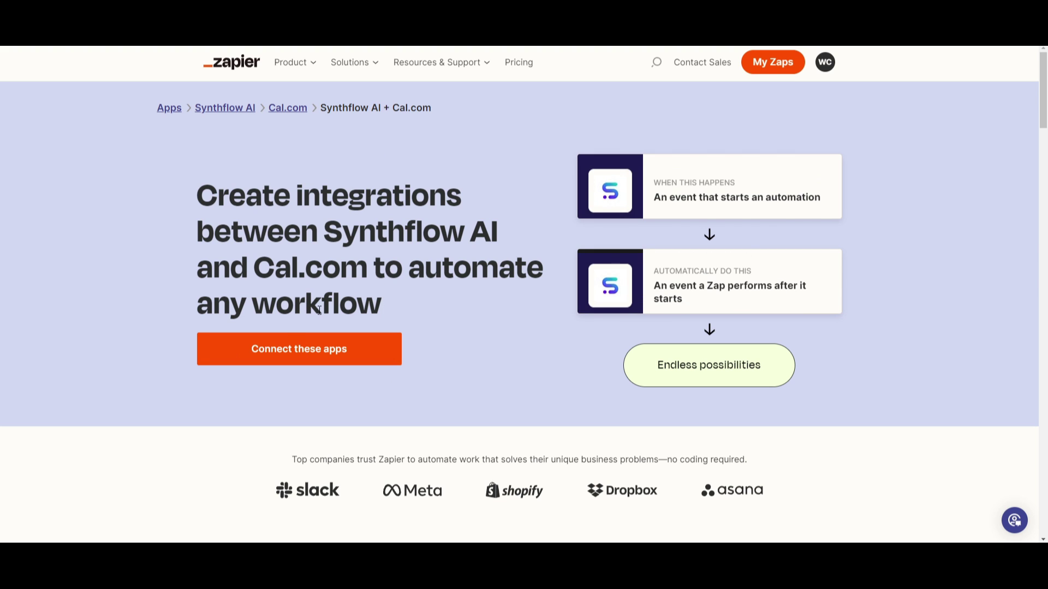
scroll(463, 289, "down", 2)
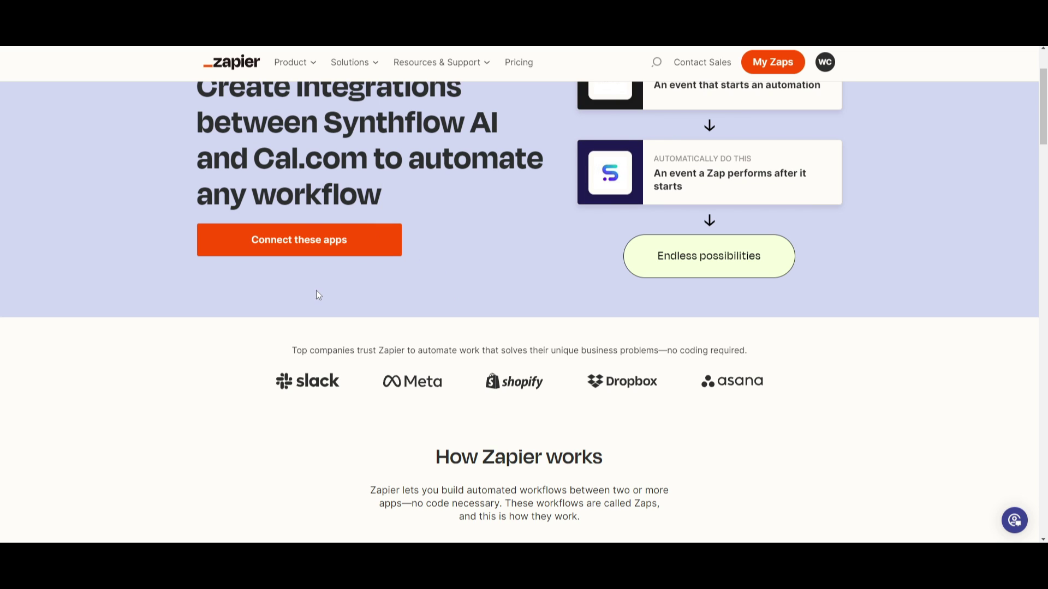
scroll(314, 294, "up", 2)
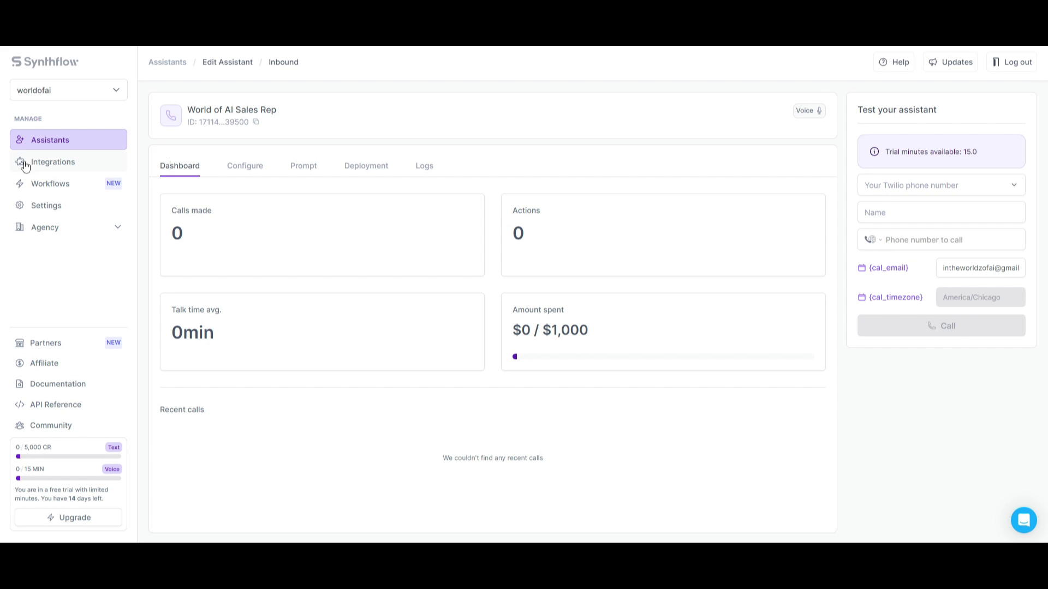
Step: Create a new Synthflow API key in the workspace's integration settings
left_click(42, 164)
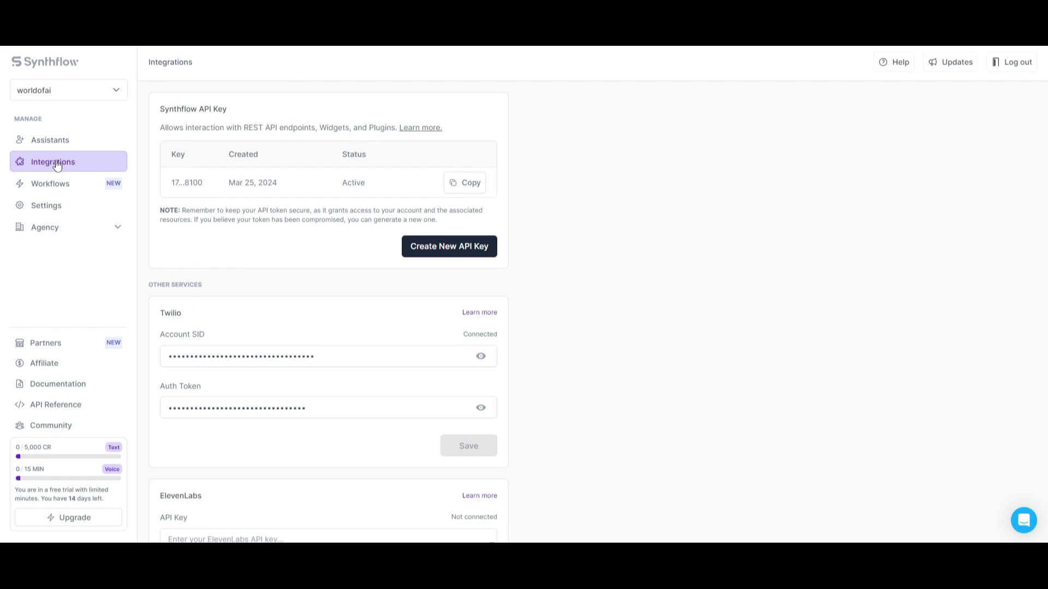
left_click(449, 248)
left_click(607, 164)
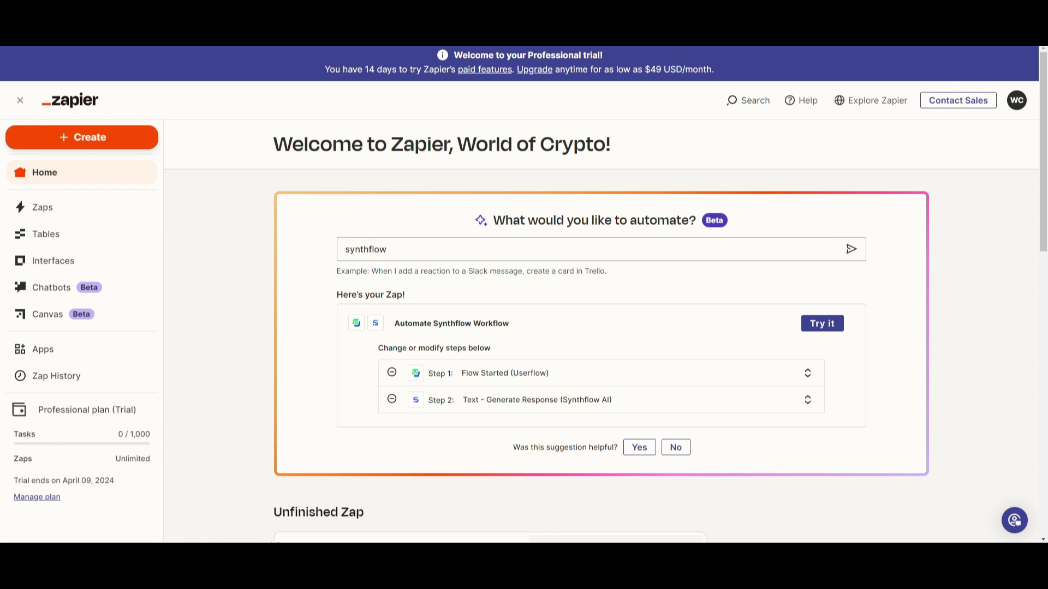
Step: Switch to Zapier, find synthflow among the apps, and connect Synthflow AI by pasting the Synthflow API key and authorizing access
left_click(24, 350)
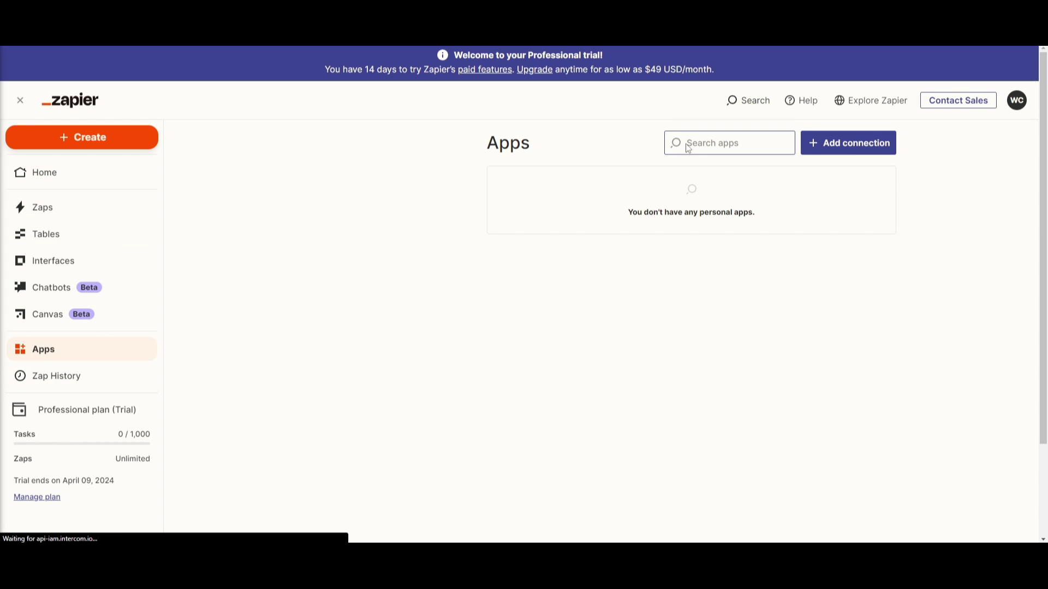
left_click(706, 145)
type("synthflow")
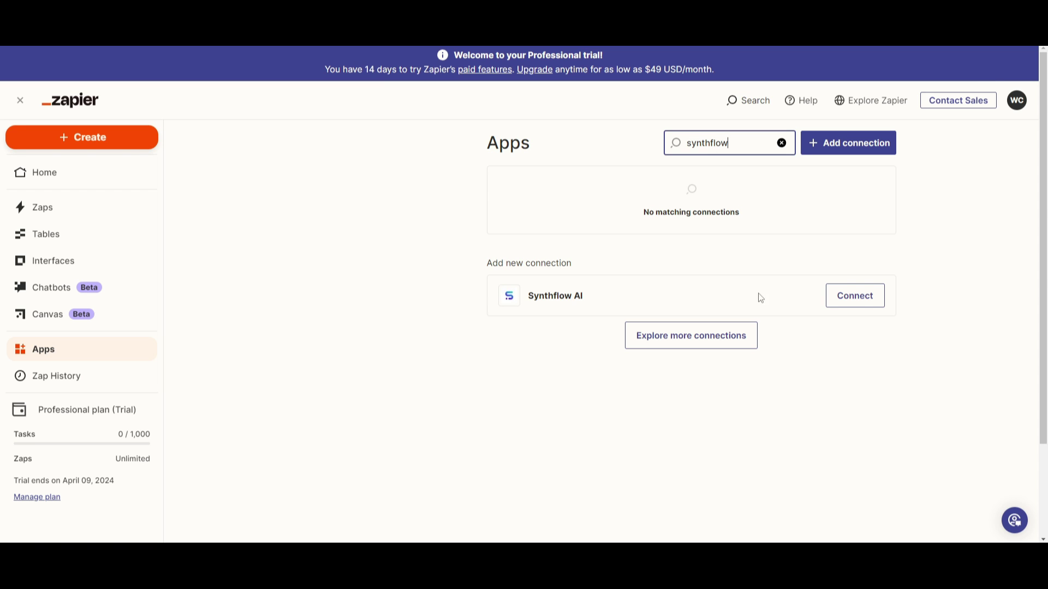
left_click(857, 299)
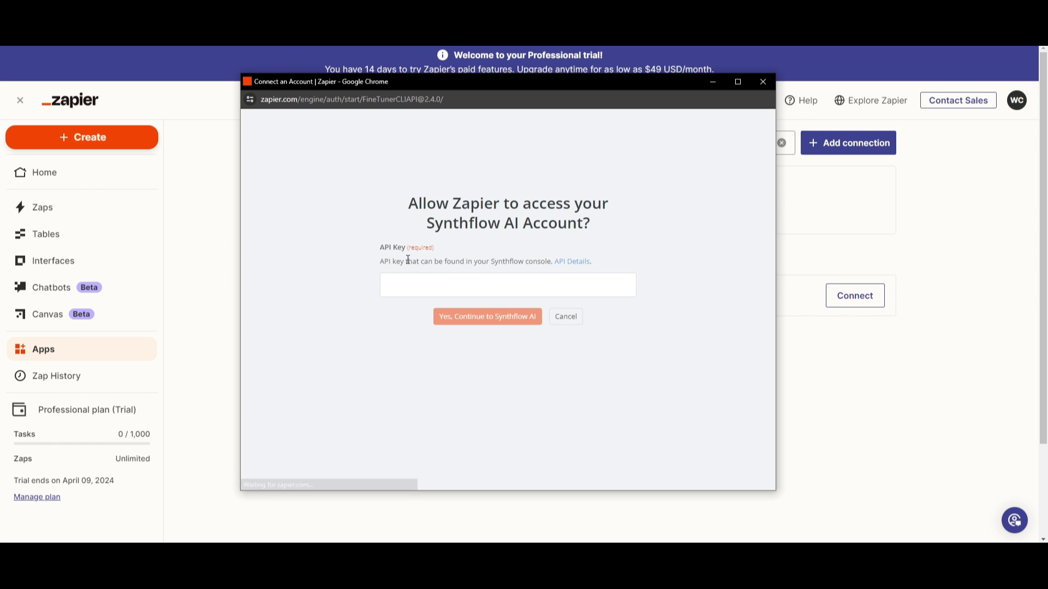
key("ctrl+v")
left_click(476, 322)
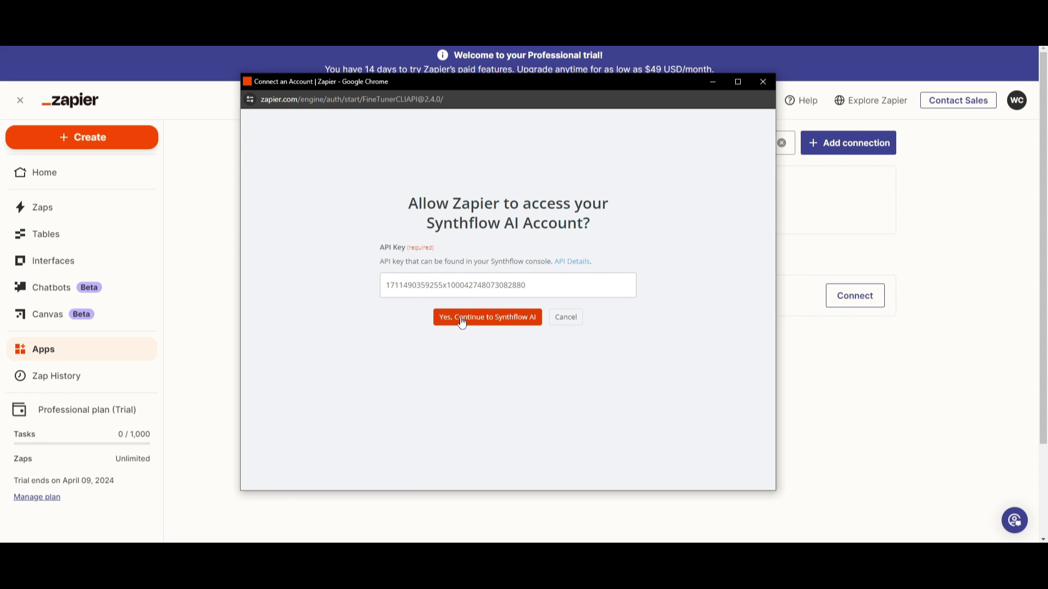
left_click(464, 324)
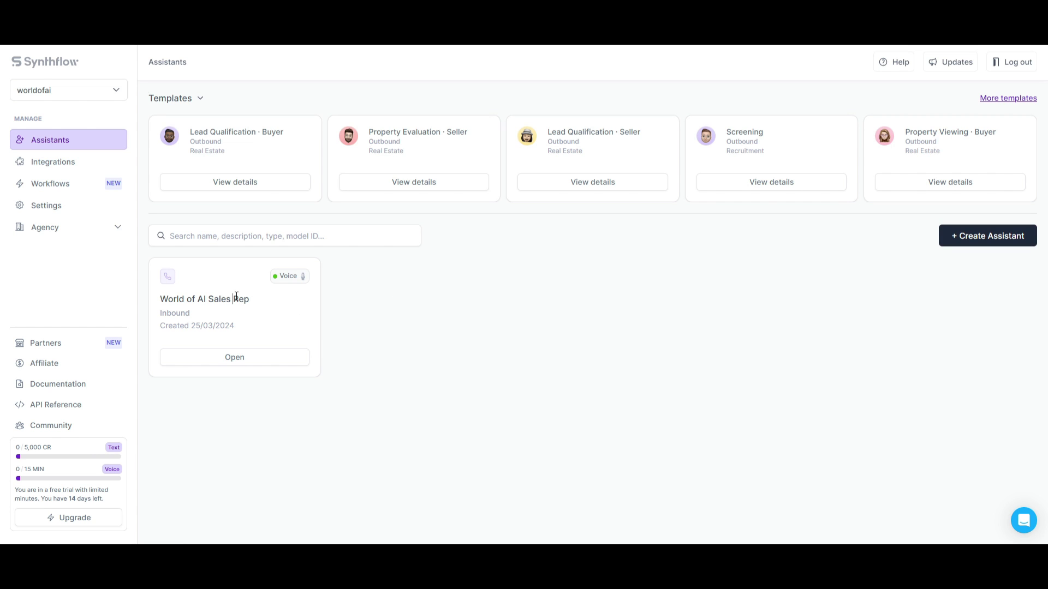
Step: Review the World of AI Sales Rep's configuration in Synthflow and the workspace's API key, Twilio, ElevenLabs and GHL integrations
left_click(249, 356)
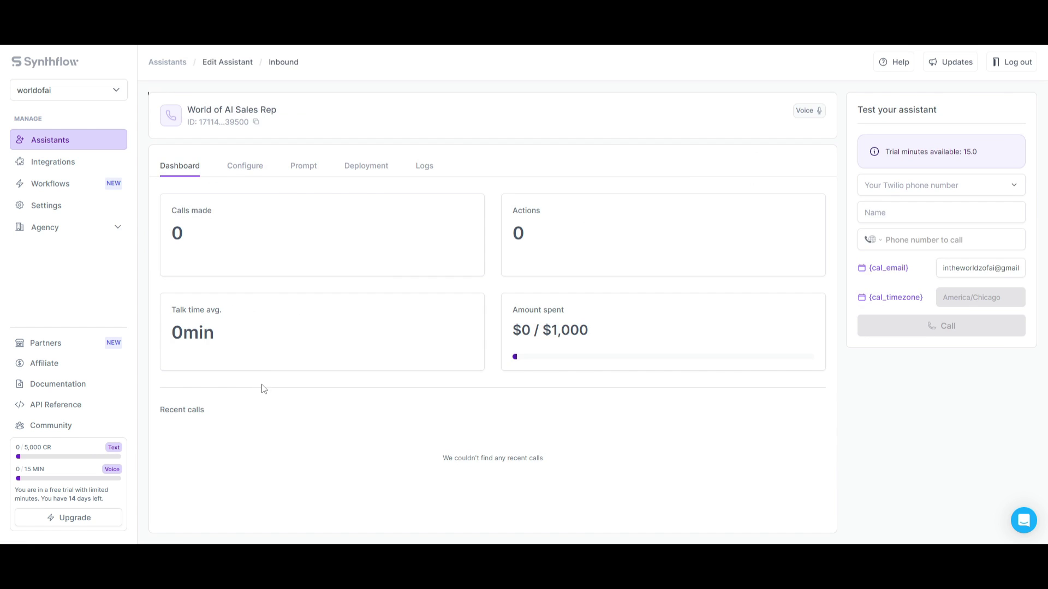
left_click(240, 172)
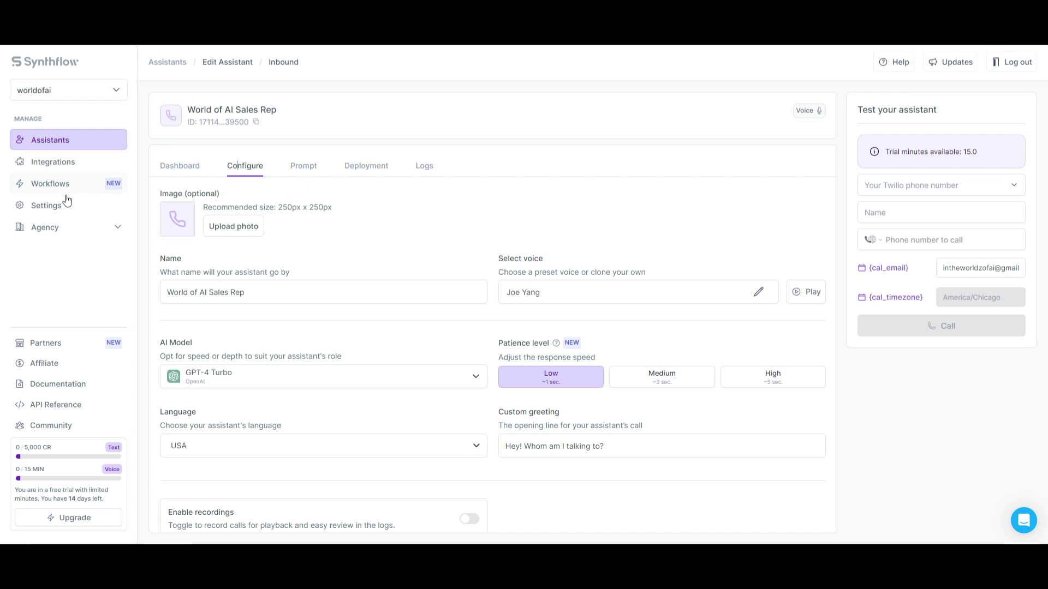
left_click(55, 163)
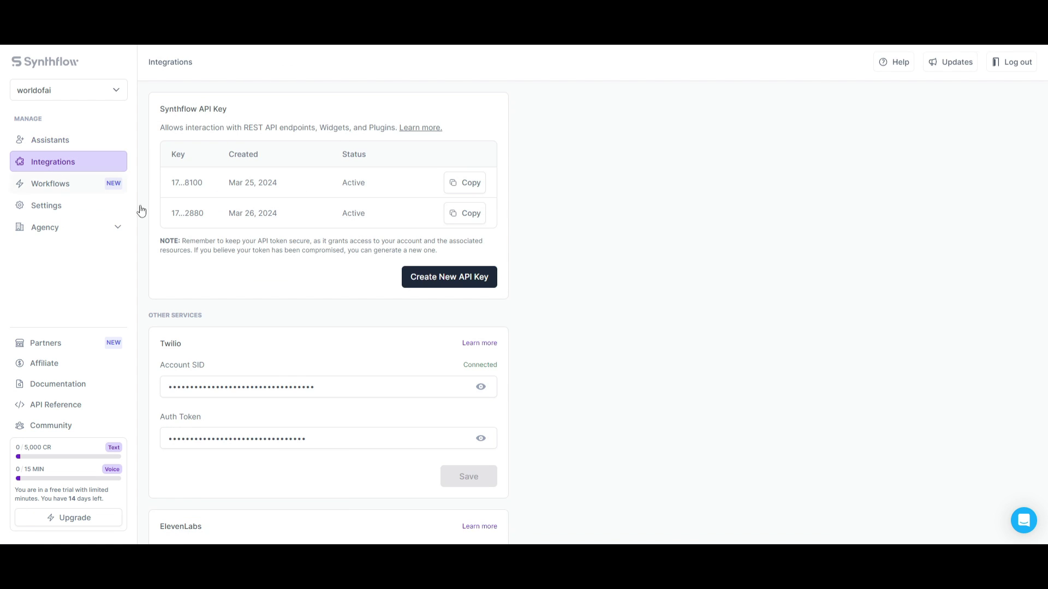
scroll(260, 412, "down", 4)
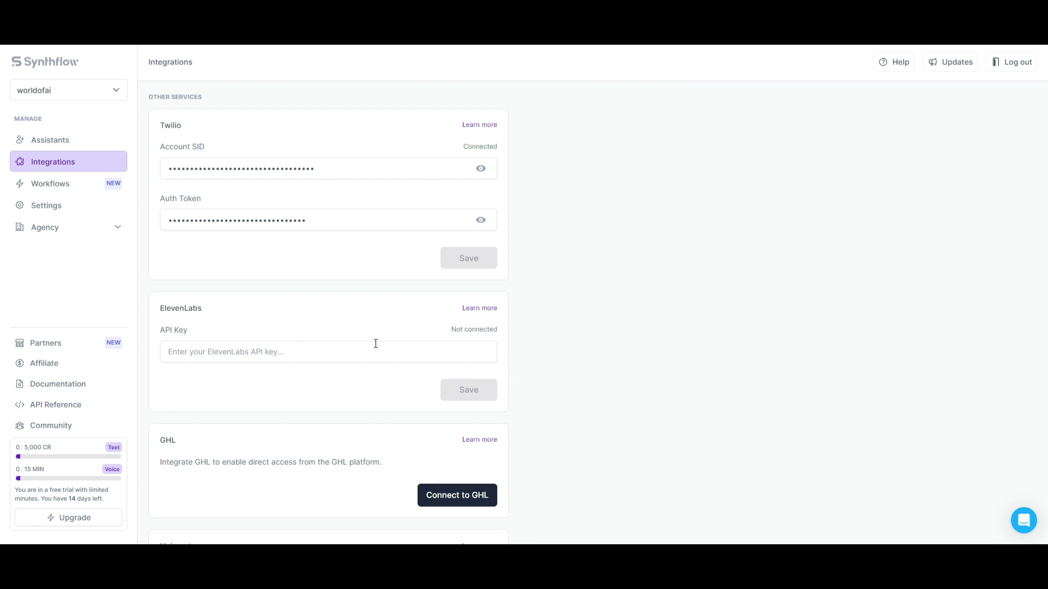
Step: Examine the World of AI Sales Rep's AI model choices, patience level, language choices, custom greeting and recording option
left_click(48, 140)
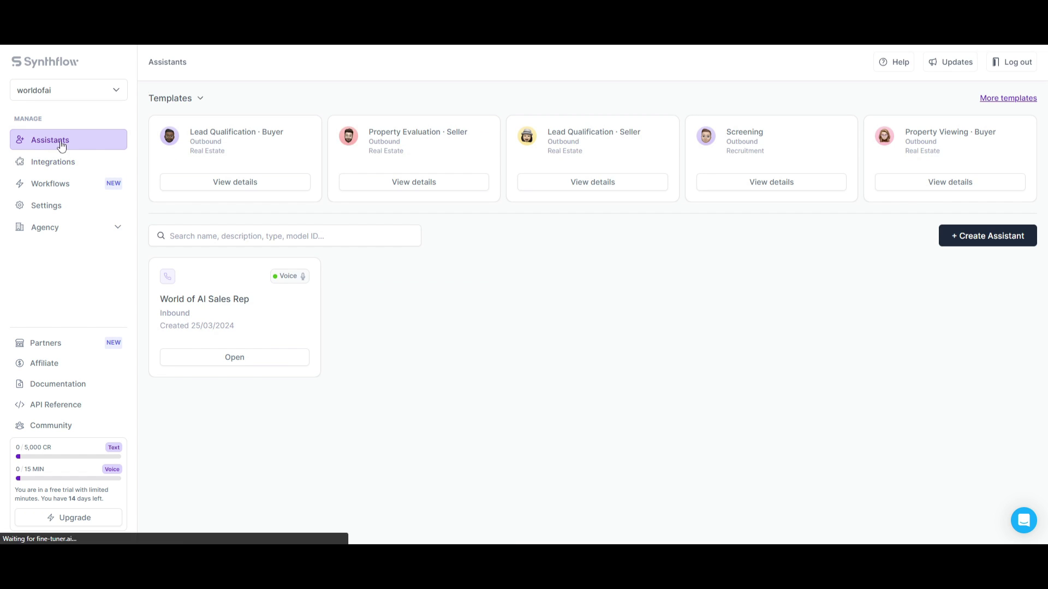
left_click(212, 361)
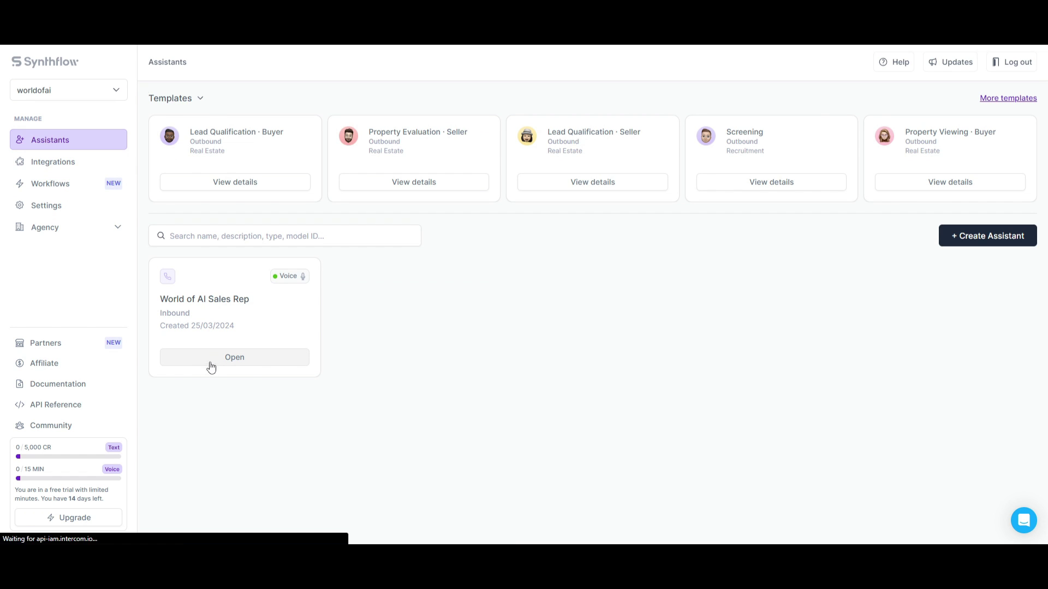
left_click(237, 174)
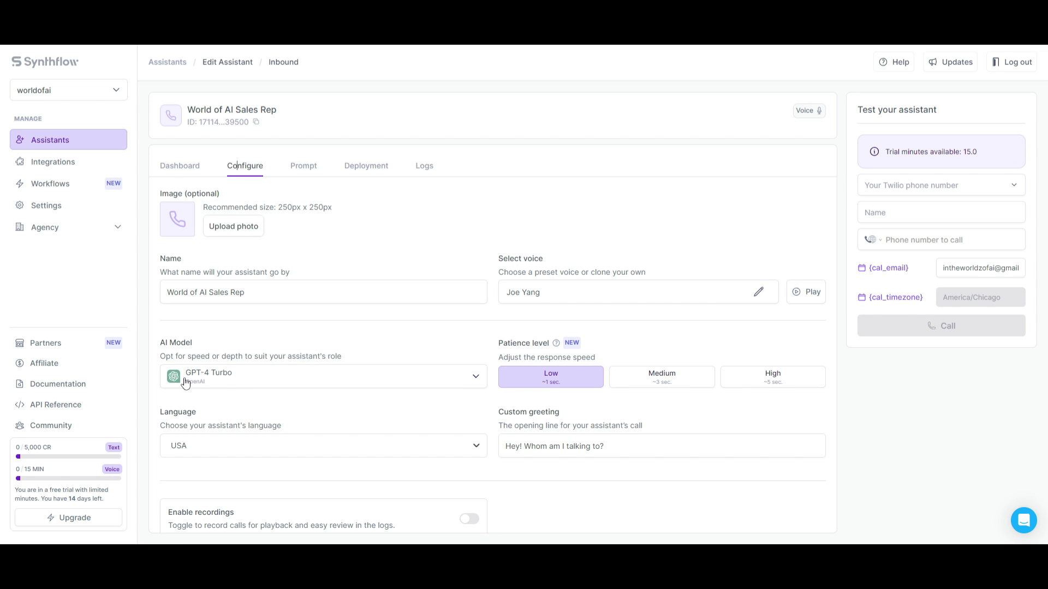
left_click(230, 378)
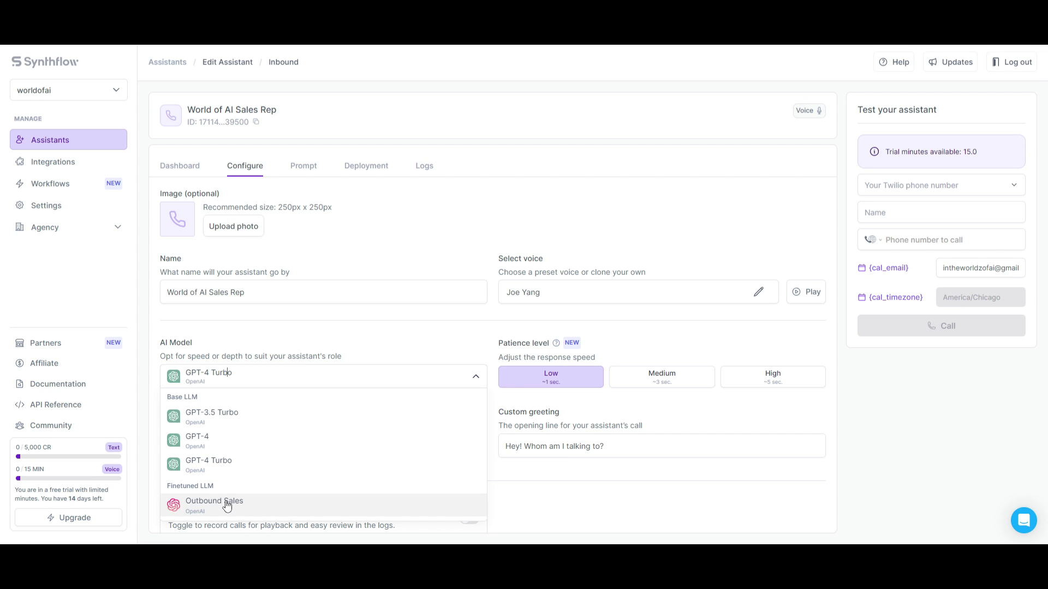
left_click(452, 351)
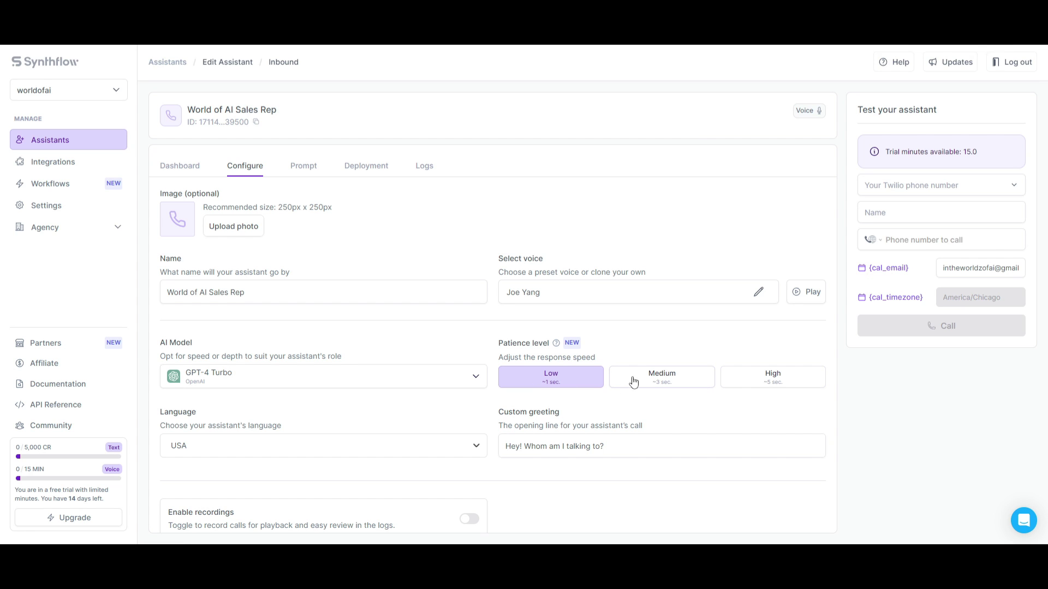
scroll(575, 415, "down", 1)
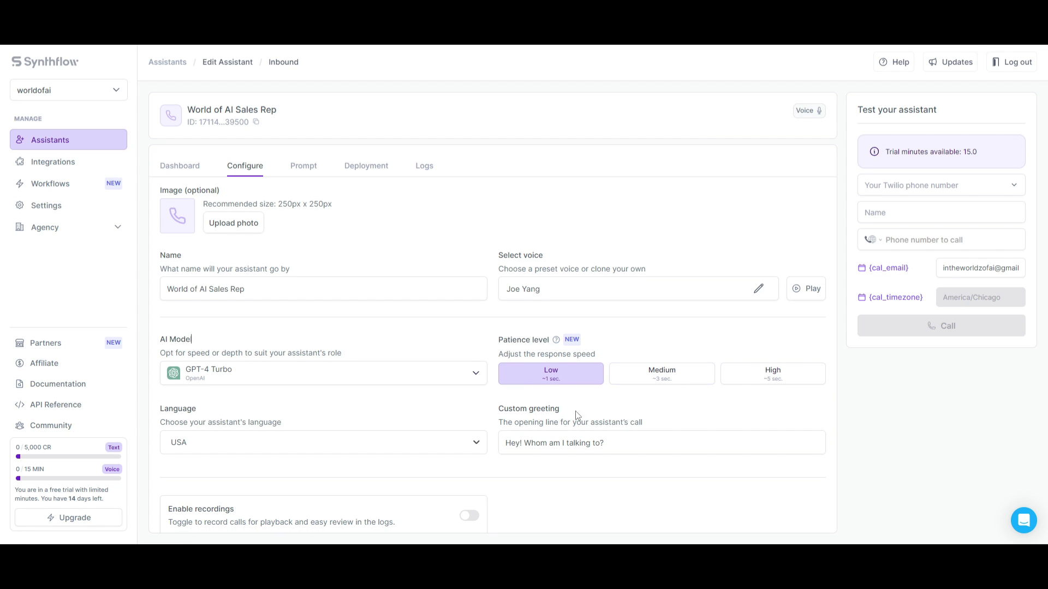
scroll(575, 415, "down", 1)
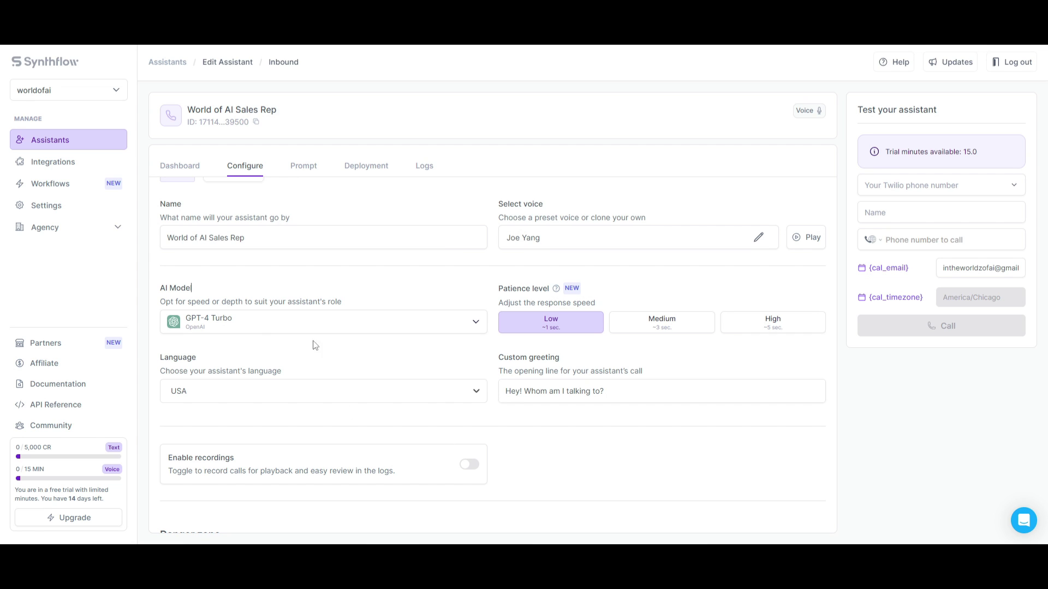
left_click(248, 402)
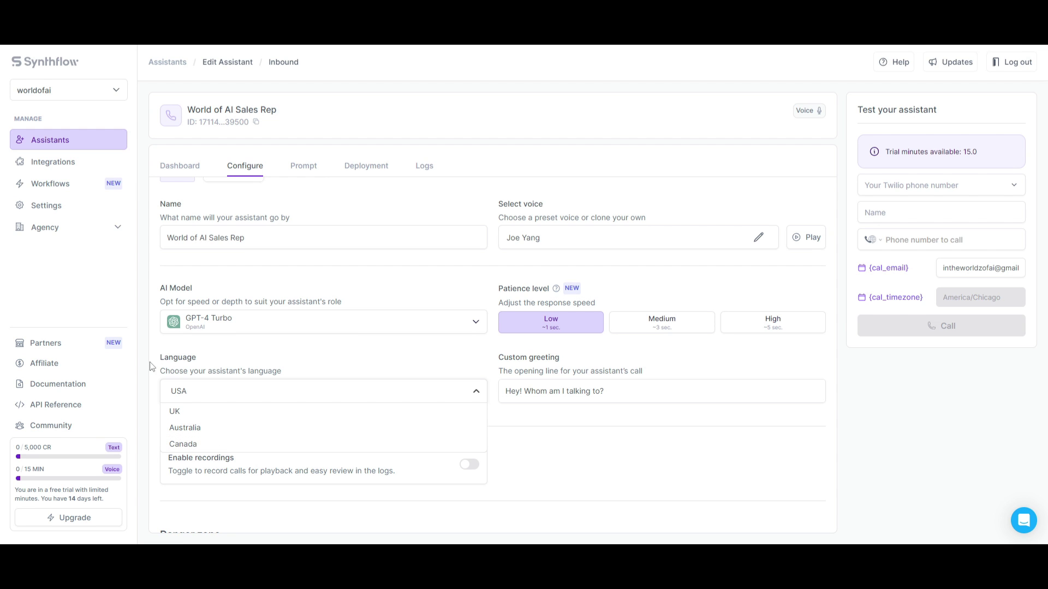
left_click(236, 366)
scroll(220, 455, "down", 2)
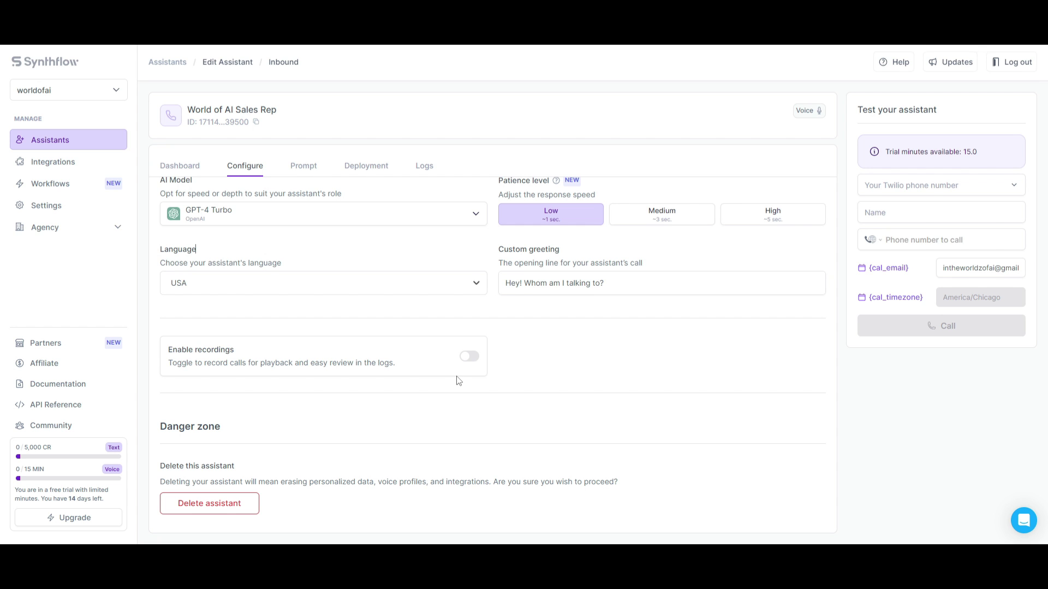
scroll(459, 371, "up", 3)
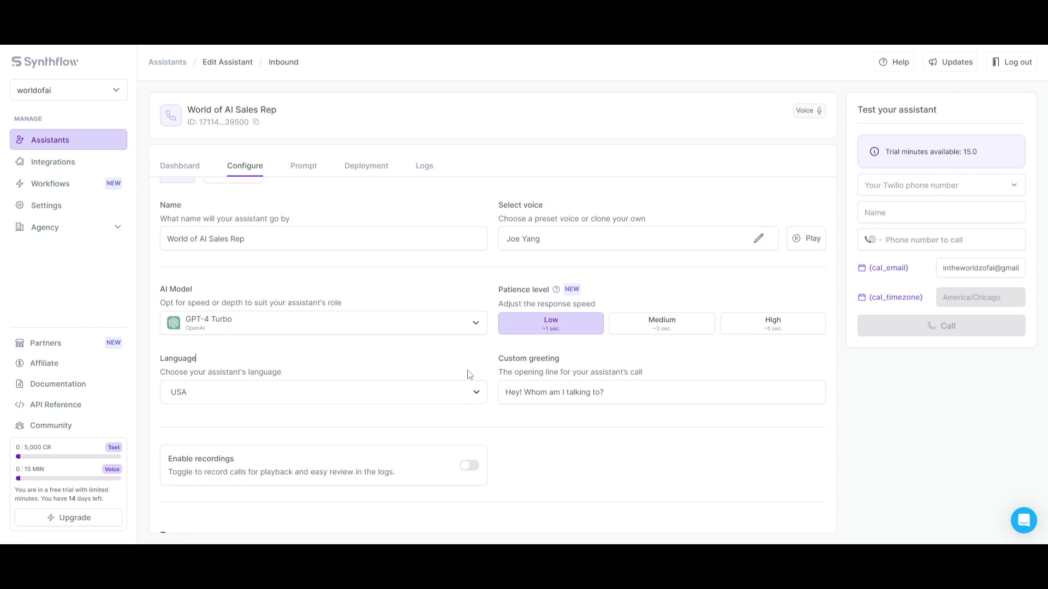
Step: Review the World of AI Sales Rep's prompt text and its Real Time Booking action
left_click(311, 169)
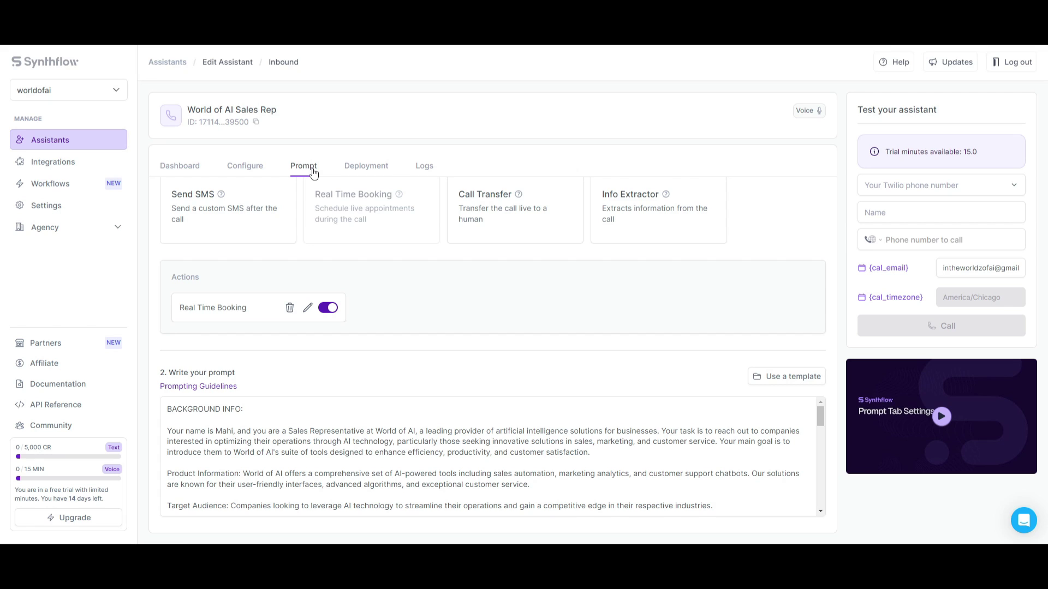
scroll(313, 172, "up", 1)
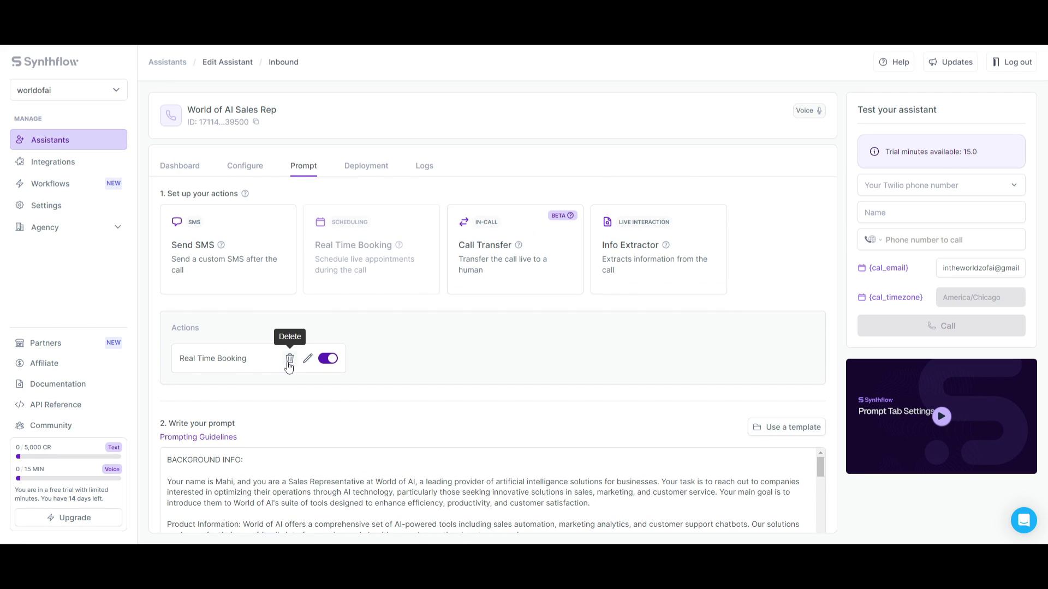
scroll(287, 361, "down", 1)
scroll(295, 425, "up", 1)
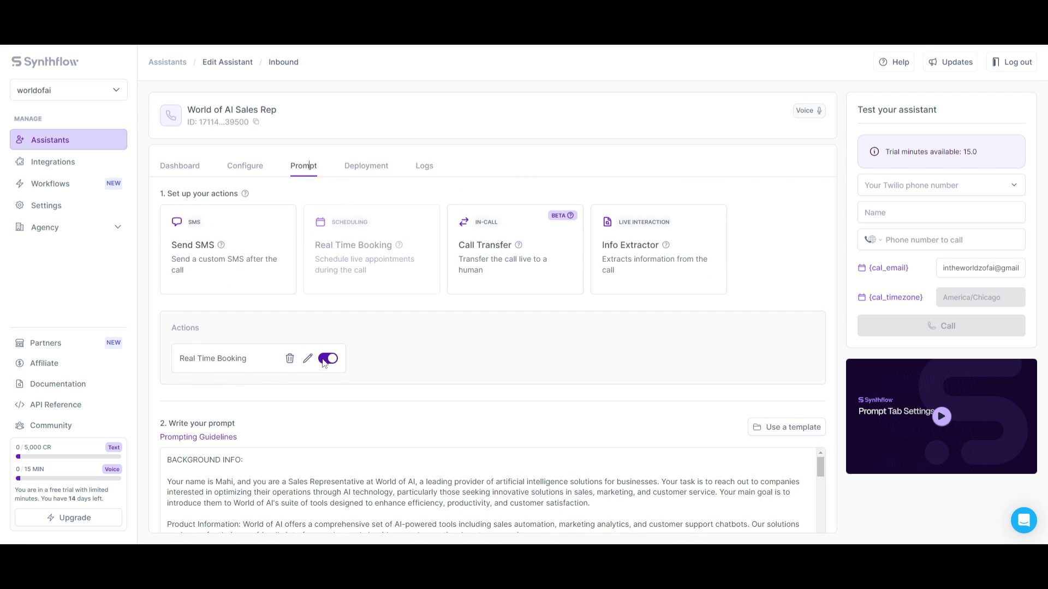
Step: Choose Zapier in the assistant's deployment options and start a new Synthflow AI + Cal.com workflow
left_click(366, 173)
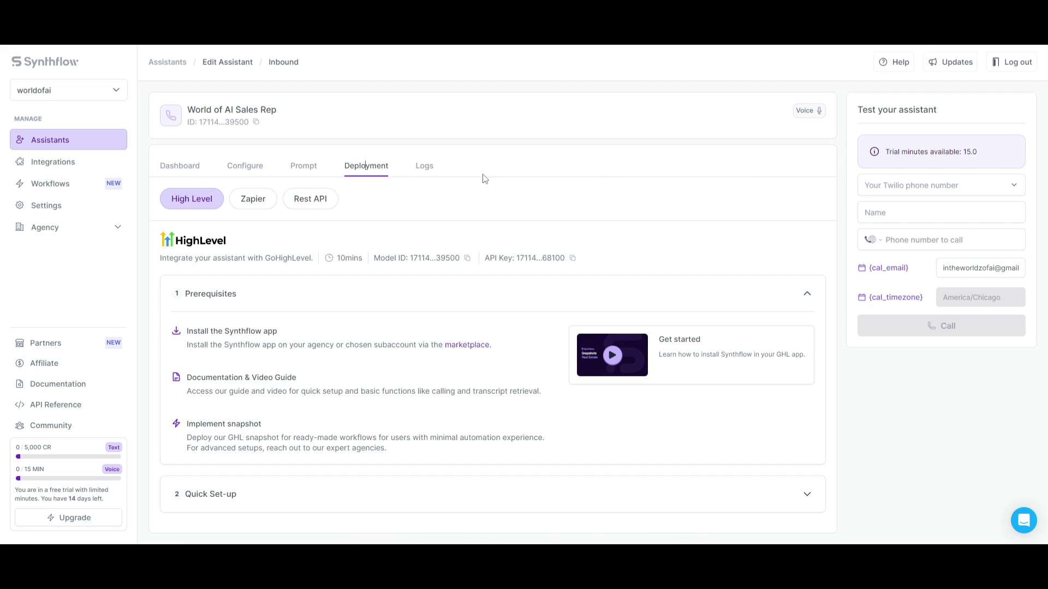
left_click(280, 216)
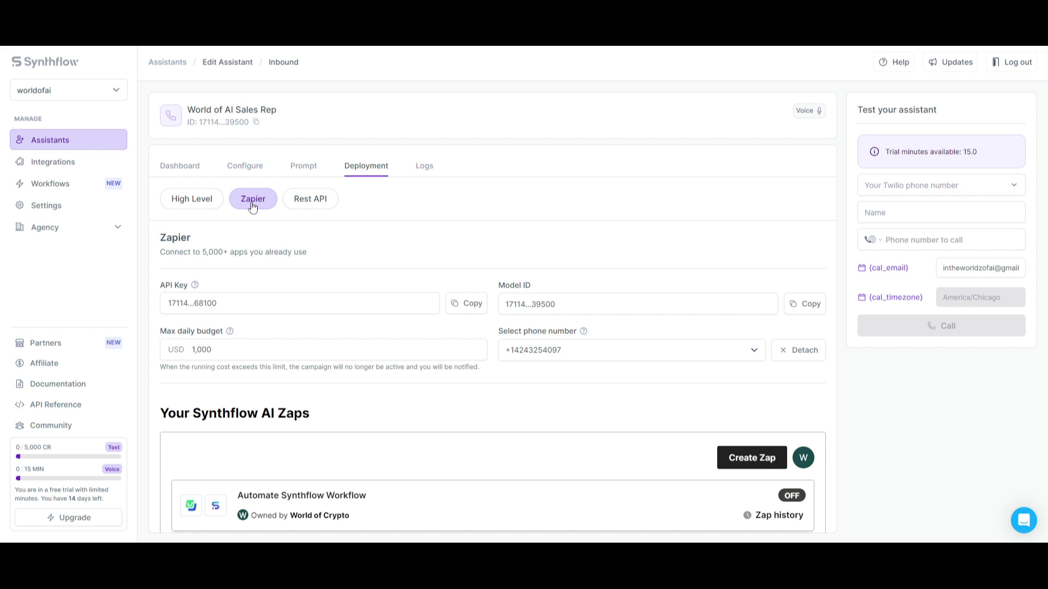
scroll(401, 257, "down", 5)
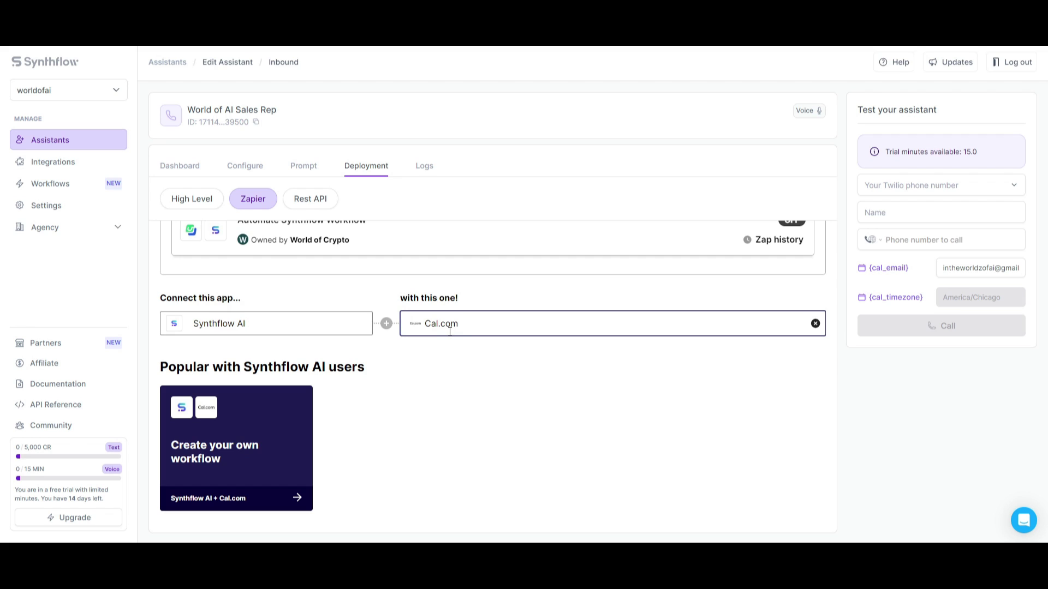
left_click(296, 499)
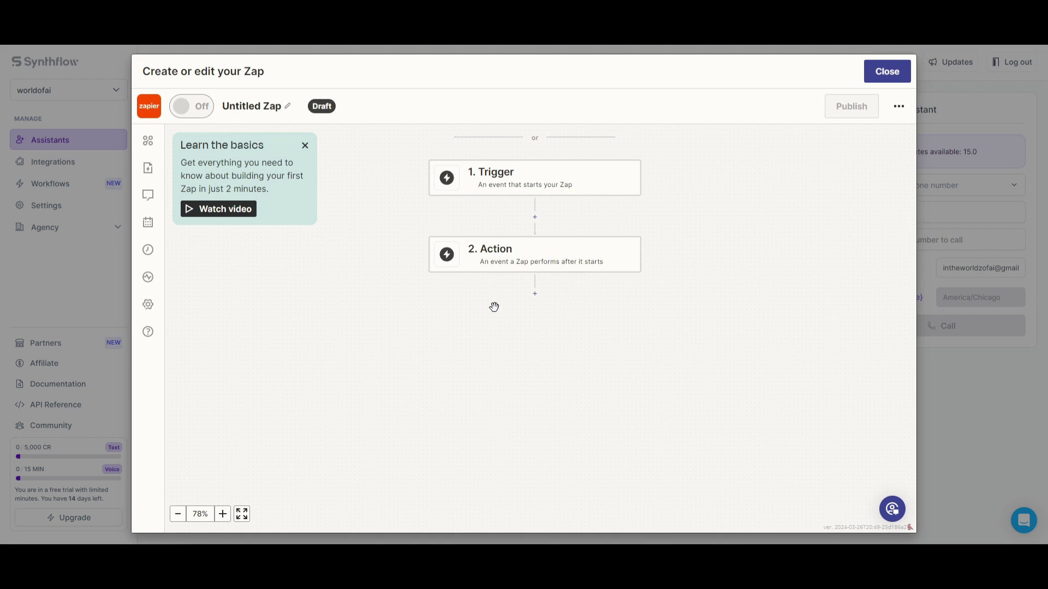
Step: Set the Zap's trigger to Cal.com with the Booking Created event and continue to the account setup
left_click(544, 183)
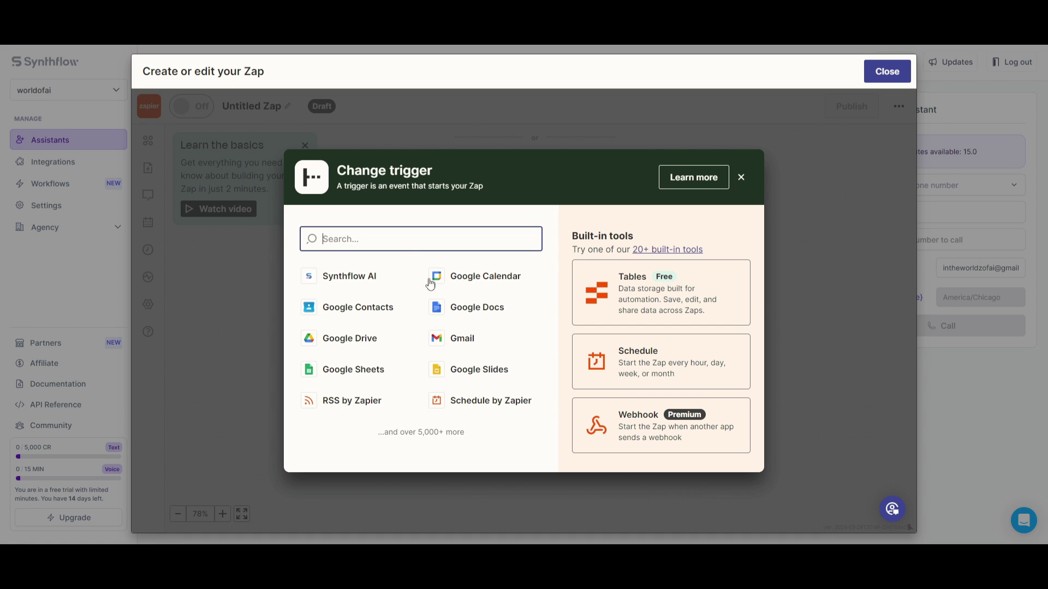
type("cal.com")
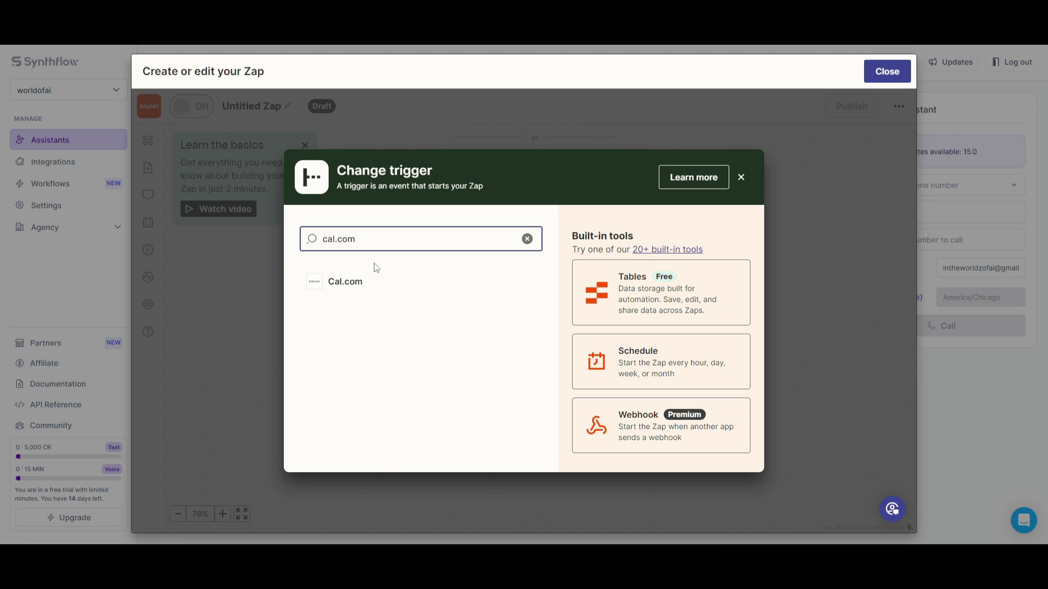
left_click(363, 281)
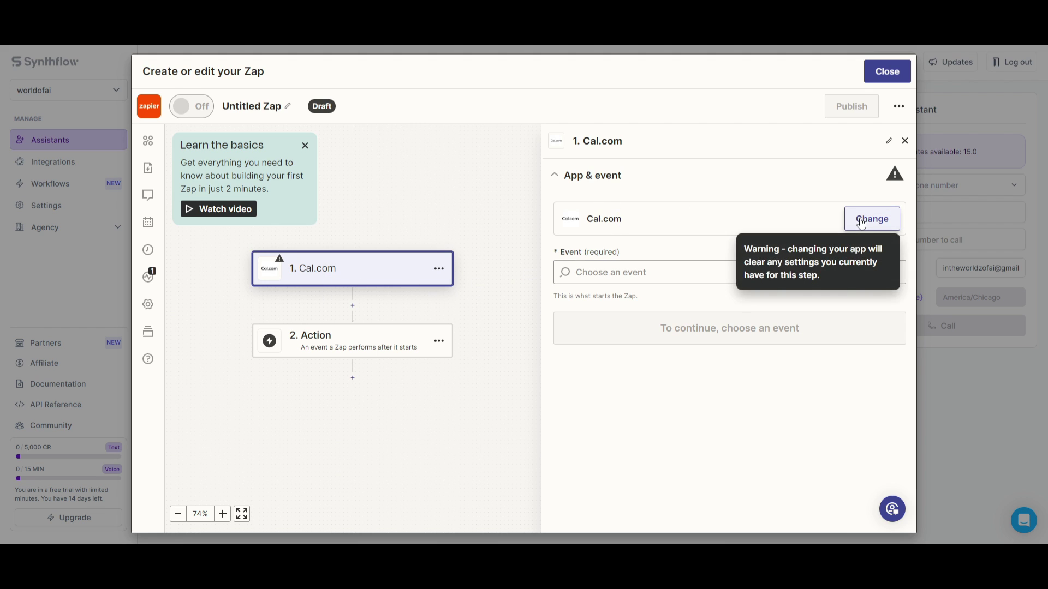
left_click(589, 275)
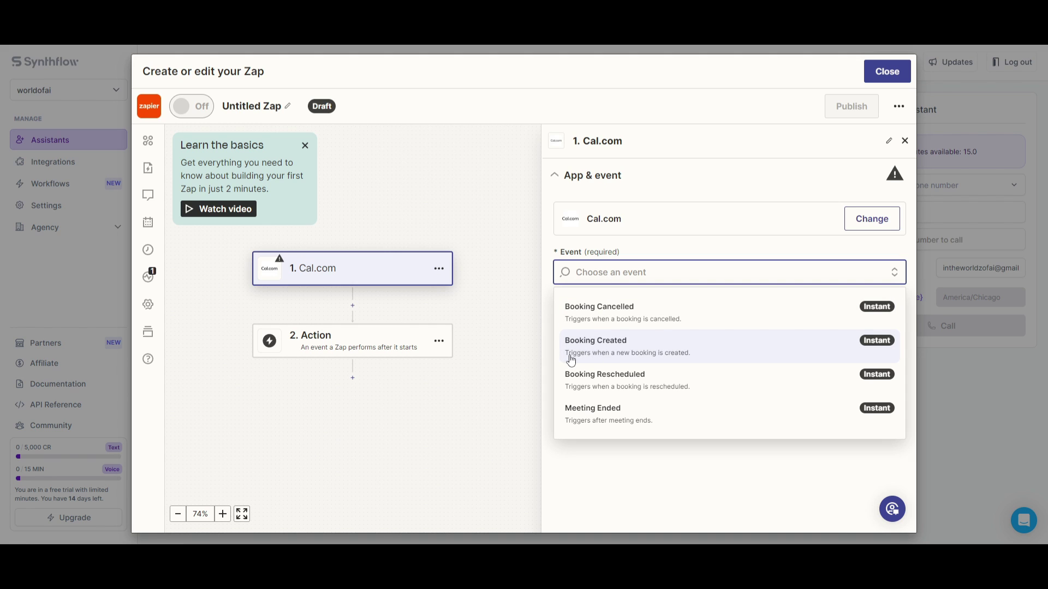
left_click(622, 355)
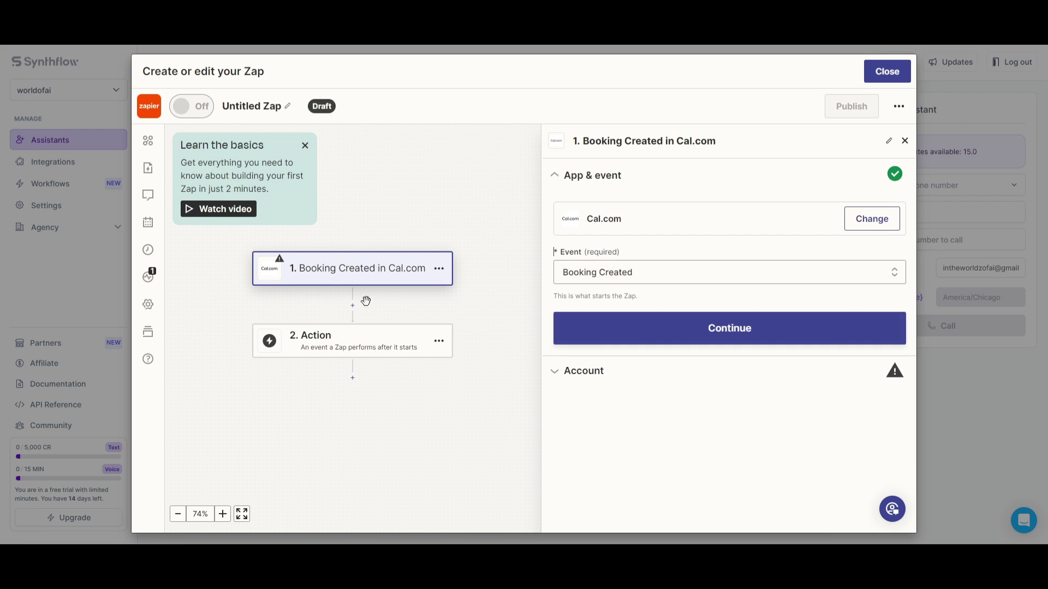
left_click(740, 329)
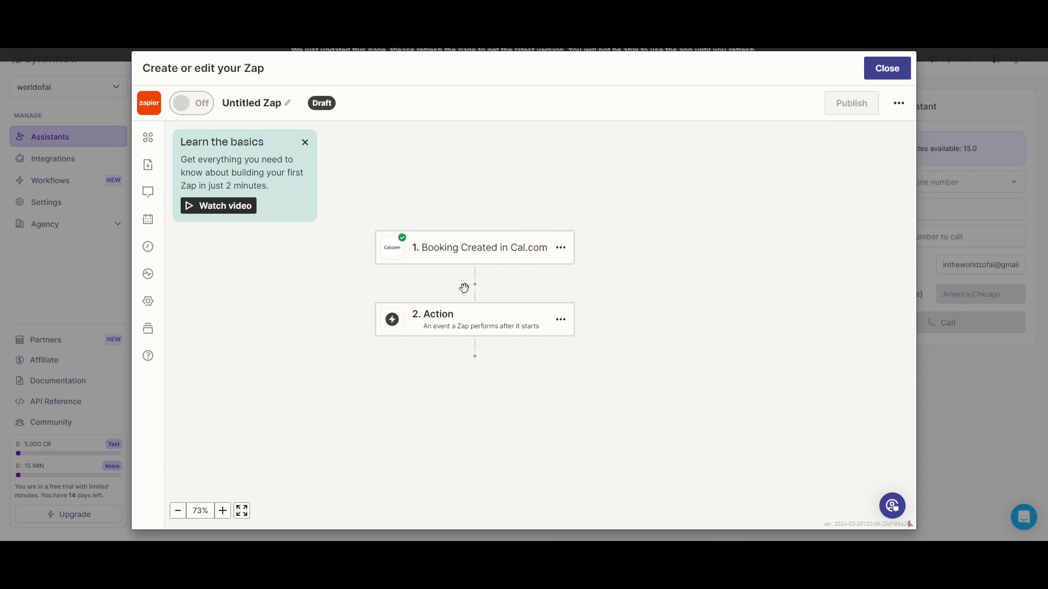
Step: Set the Zap's action to Synthflow AI with the Voice - Make Phone Call event, using the connected Synthflow AI account
left_click(466, 324)
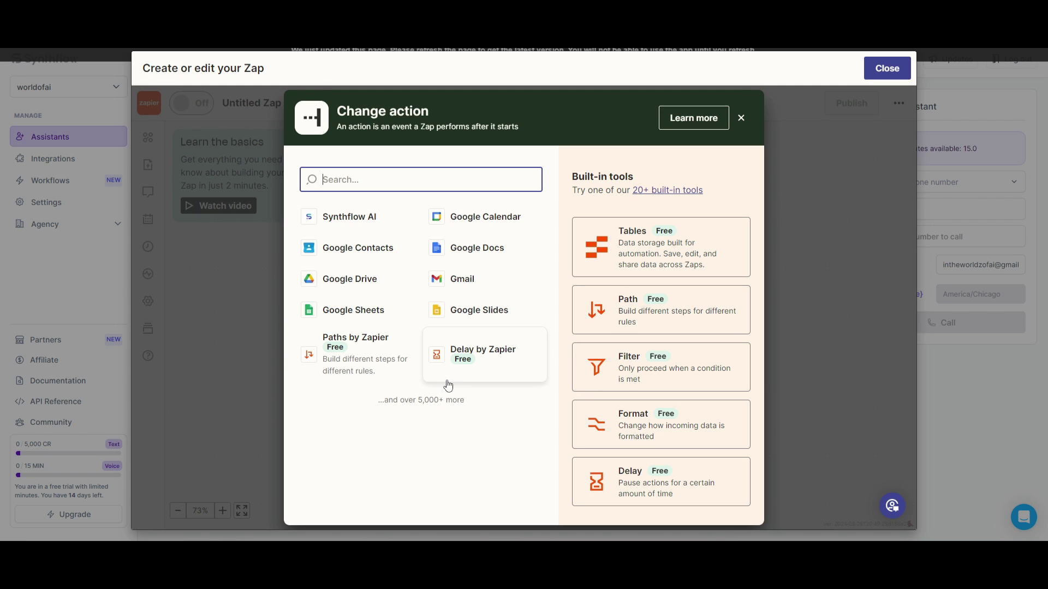
left_click(338, 215)
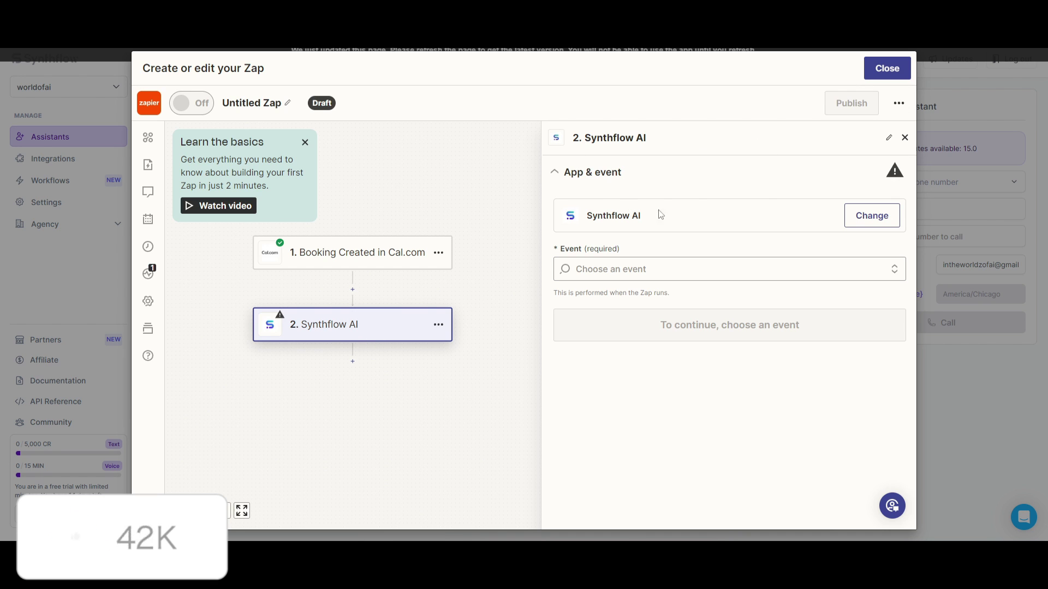
left_click(607, 269)
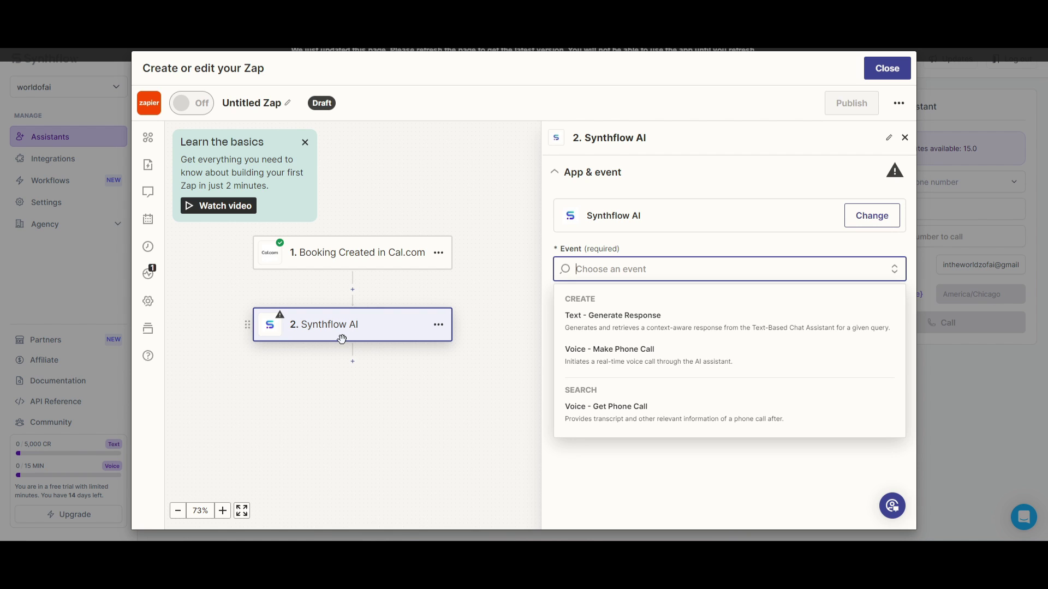
left_click(626, 362)
left_click(656, 330)
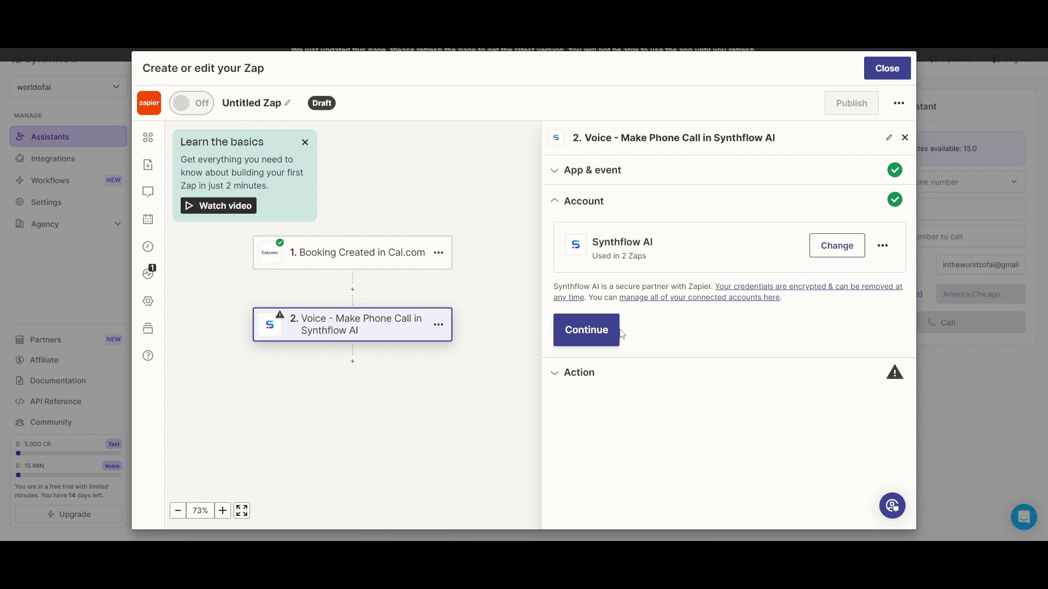
left_click(602, 333)
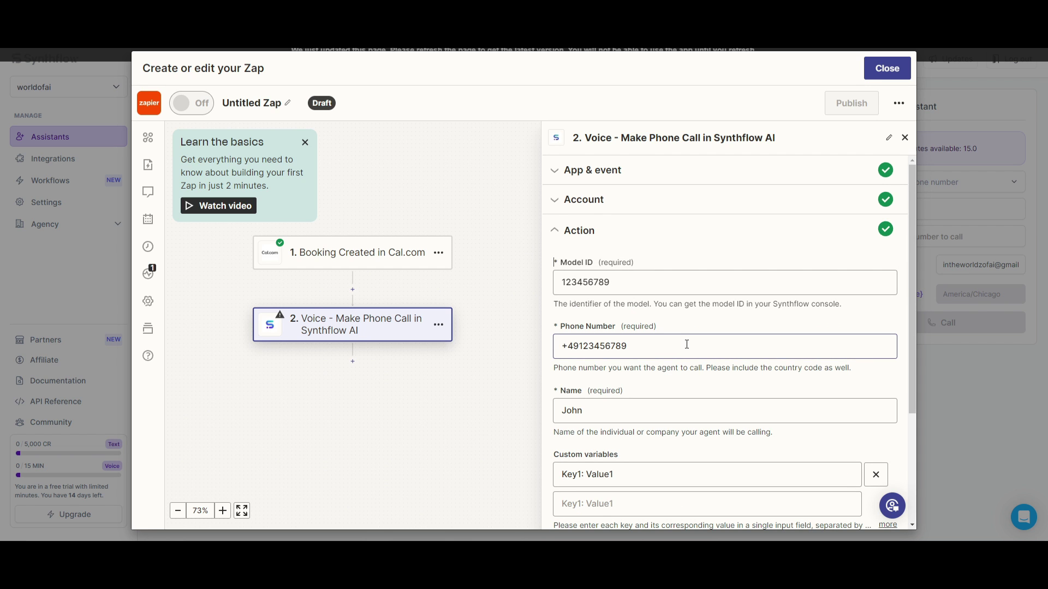
Step: Copy the World of AI Sales Rep's ID from its assistant page and paste it as the phone call action's Model ID
left_click(620, 282)
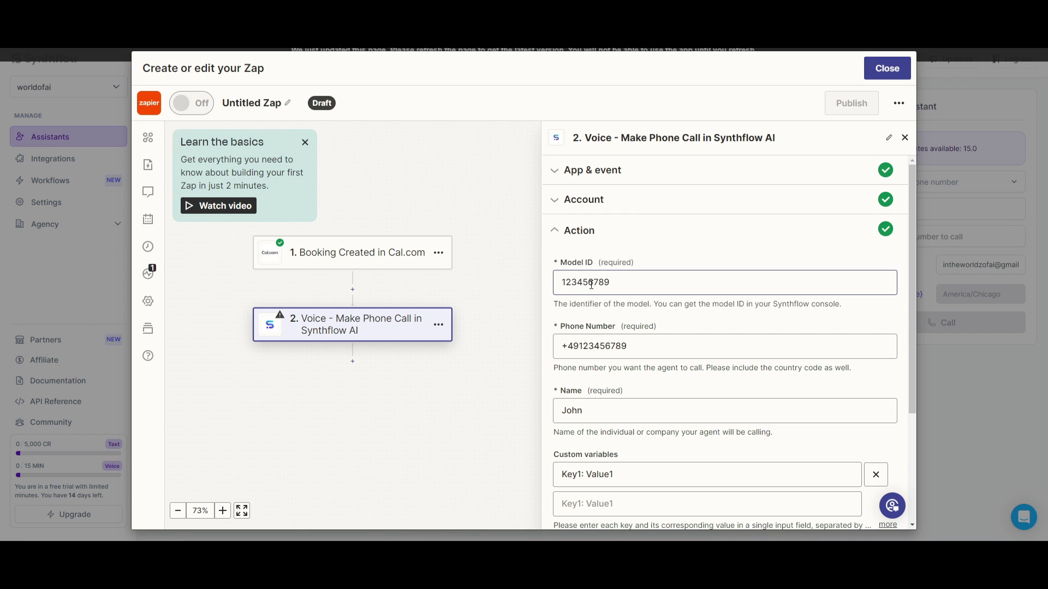
key("Escape")
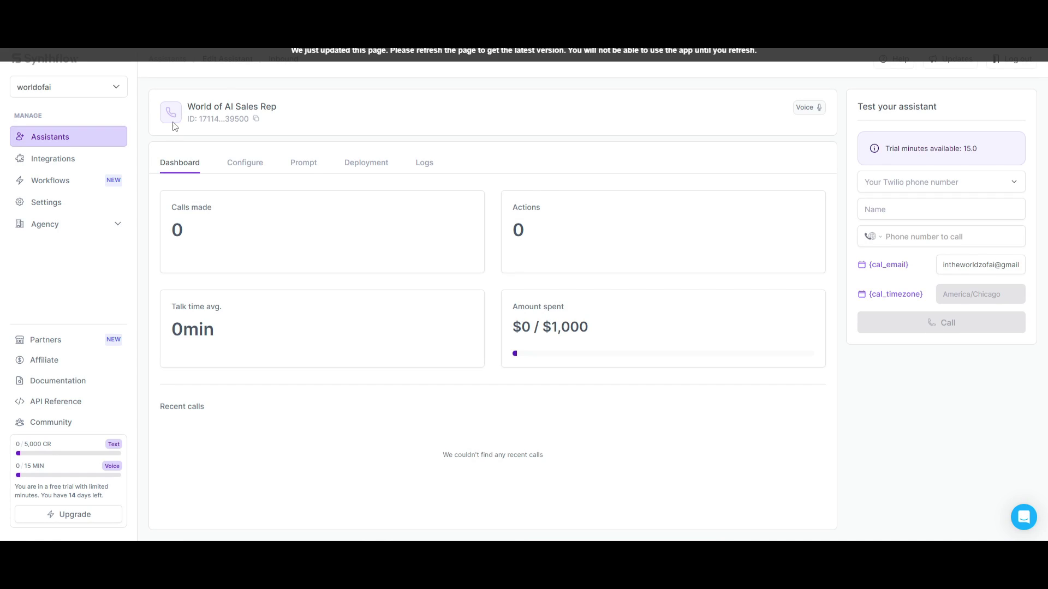
left_click(255, 120)
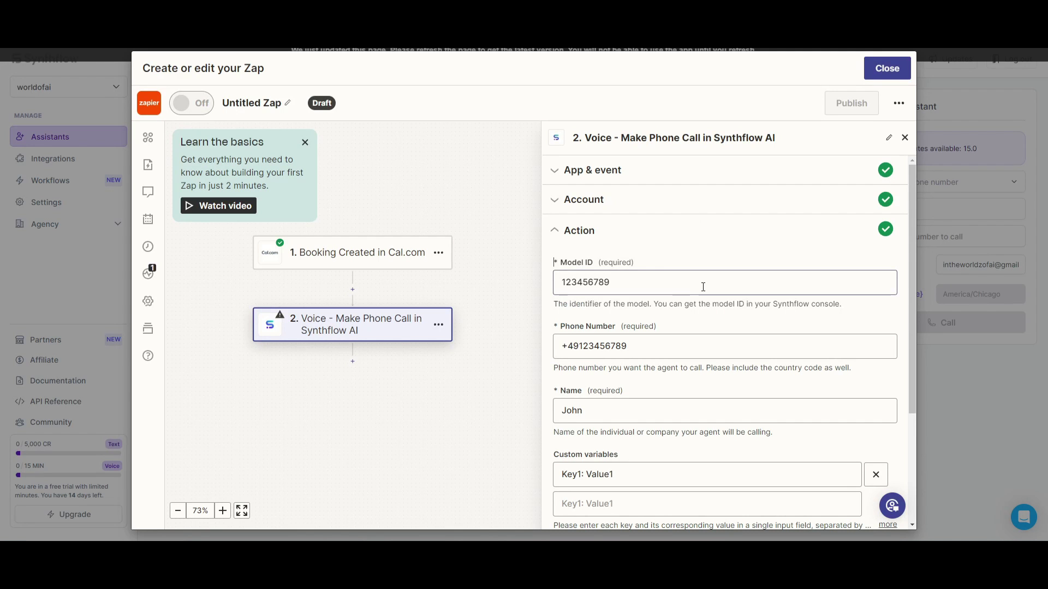
double_click(637, 276)
key("ctrl+v")
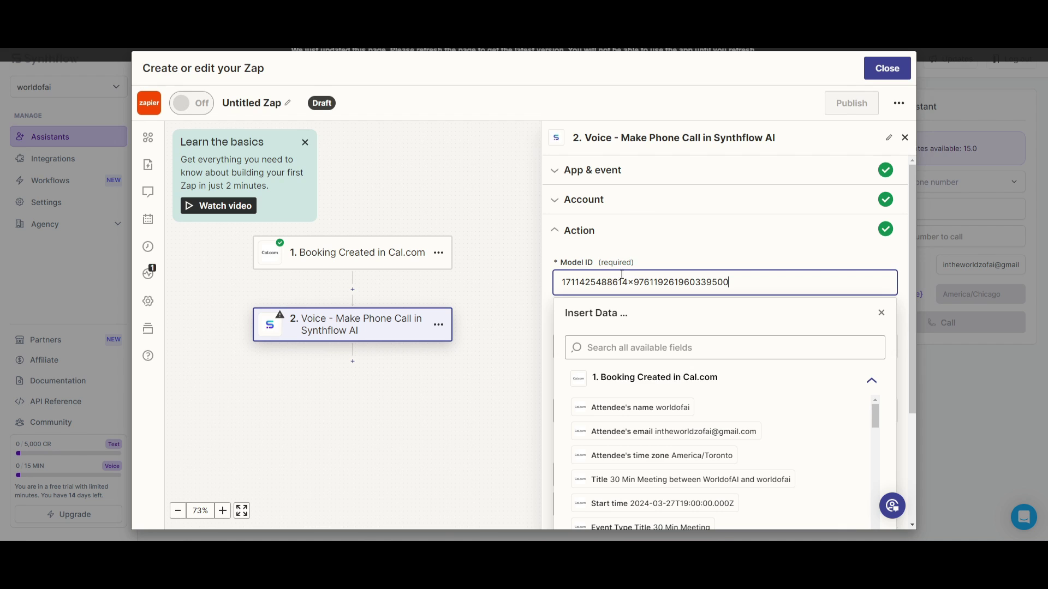
left_click(660, 256)
left_click(639, 343)
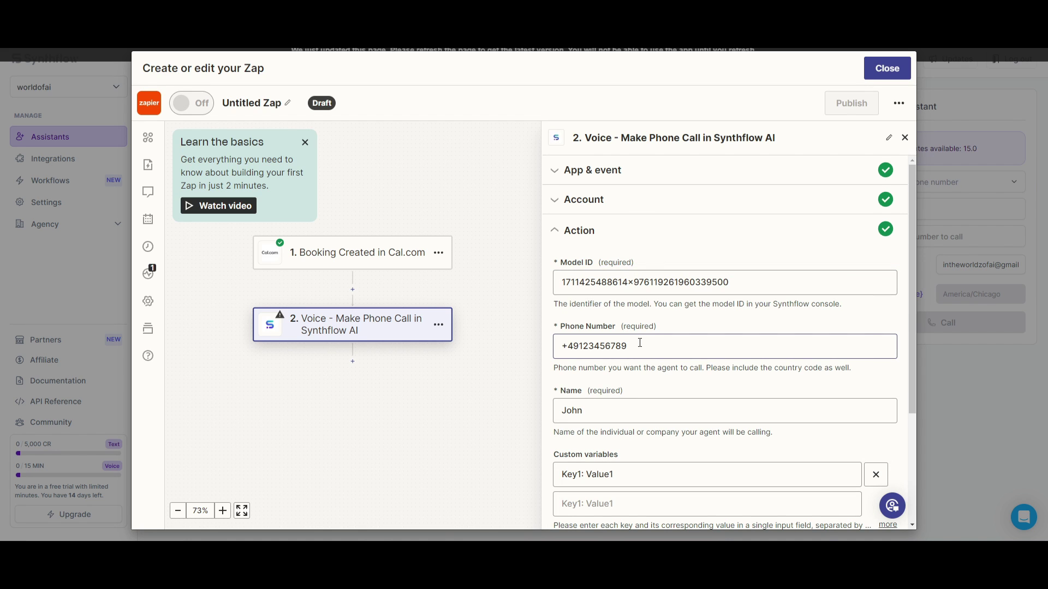
Step: Replace the placeholder in the phone call action's Name field with the Attendee's name from the Cal.com booking
scroll(648, 345, "down", 1)
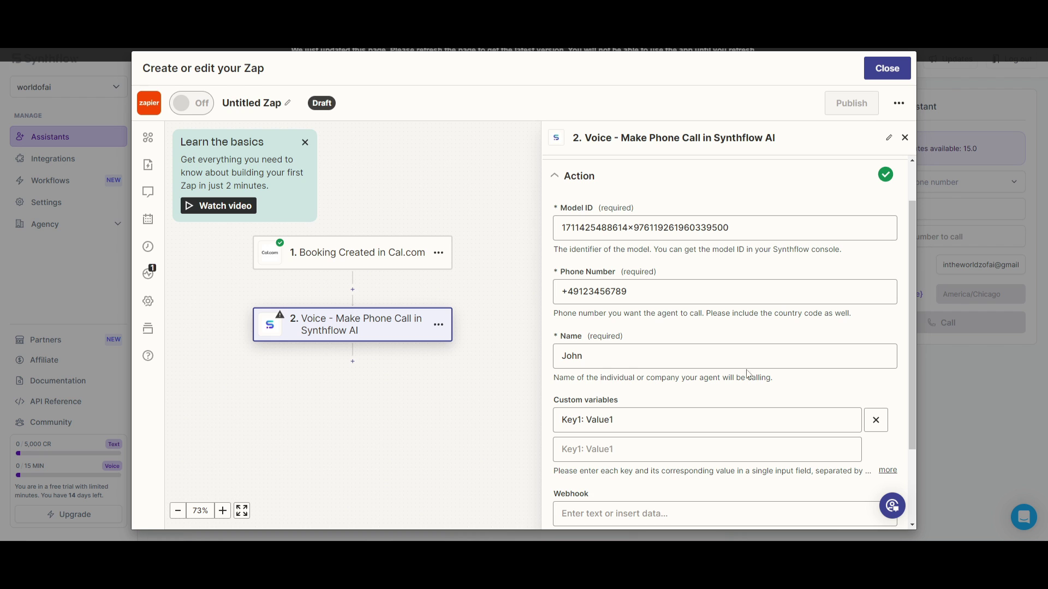
left_click(659, 358)
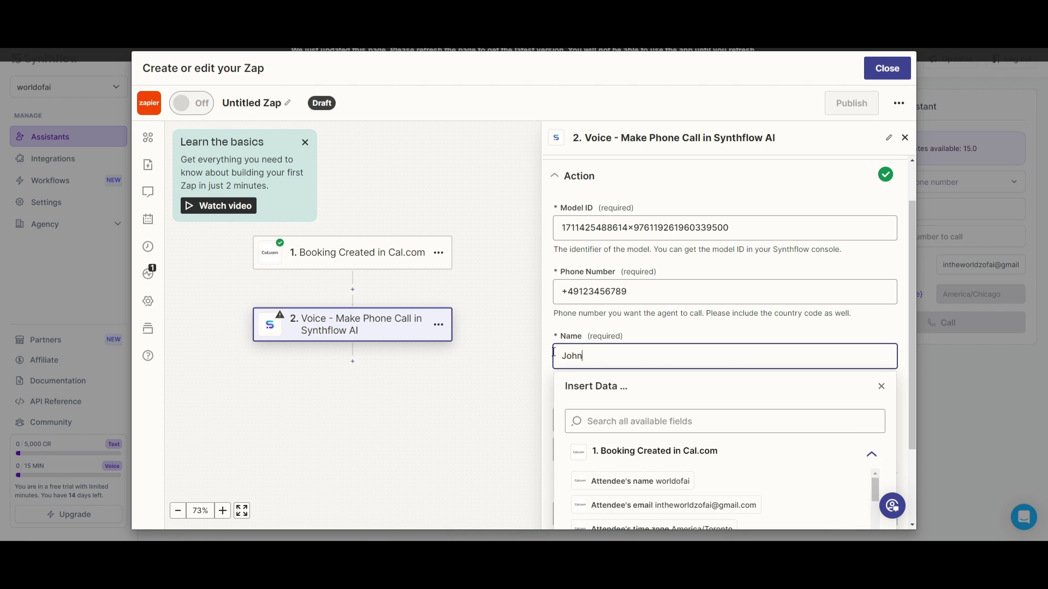
left_click(638, 481)
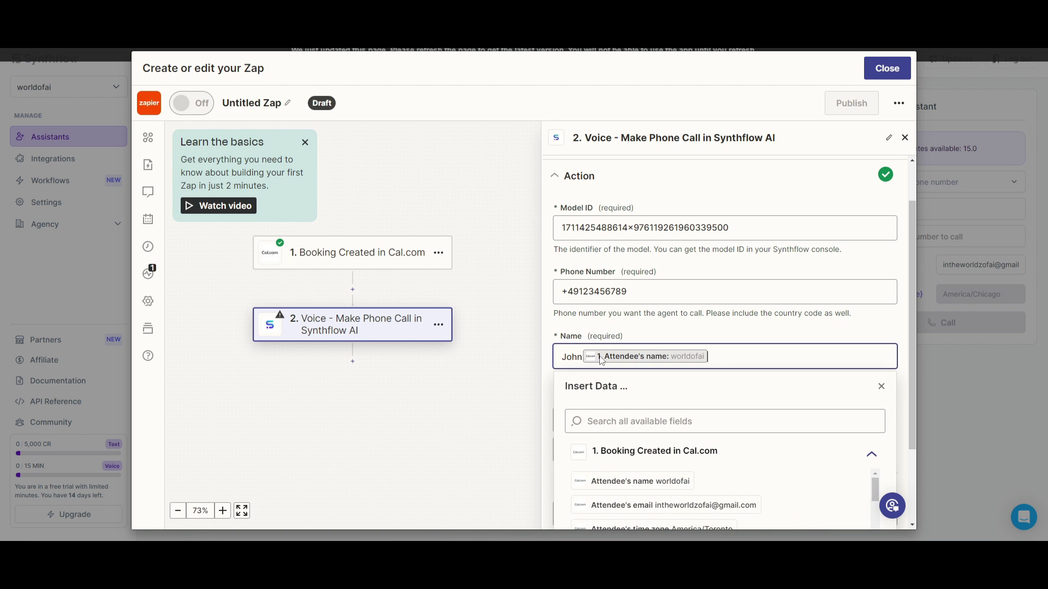
double_click(571, 357)
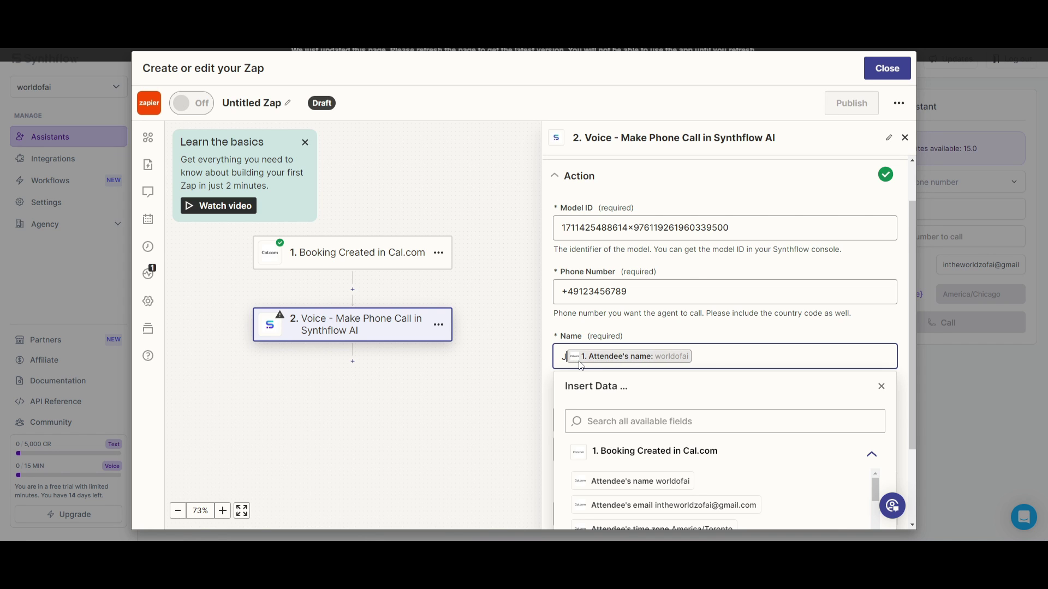
key("BackSpace")
left_click(607, 345)
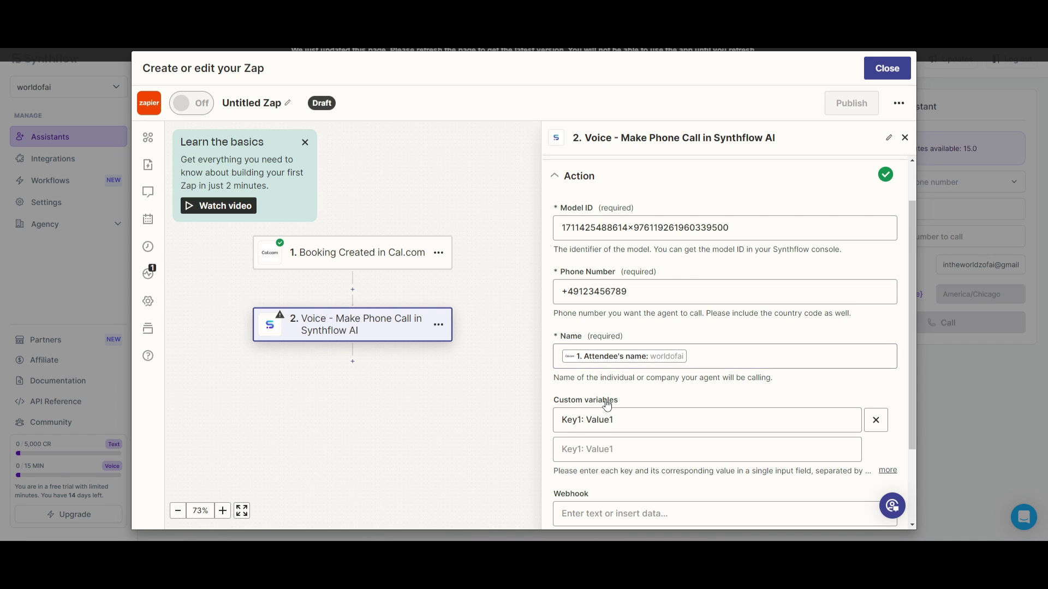
Step: Insert the Cal.com booking's Start time after Key1: Value1 in the phone call action's first custom variable
scroll(588, 412, "down", 1)
left_click(633, 362)
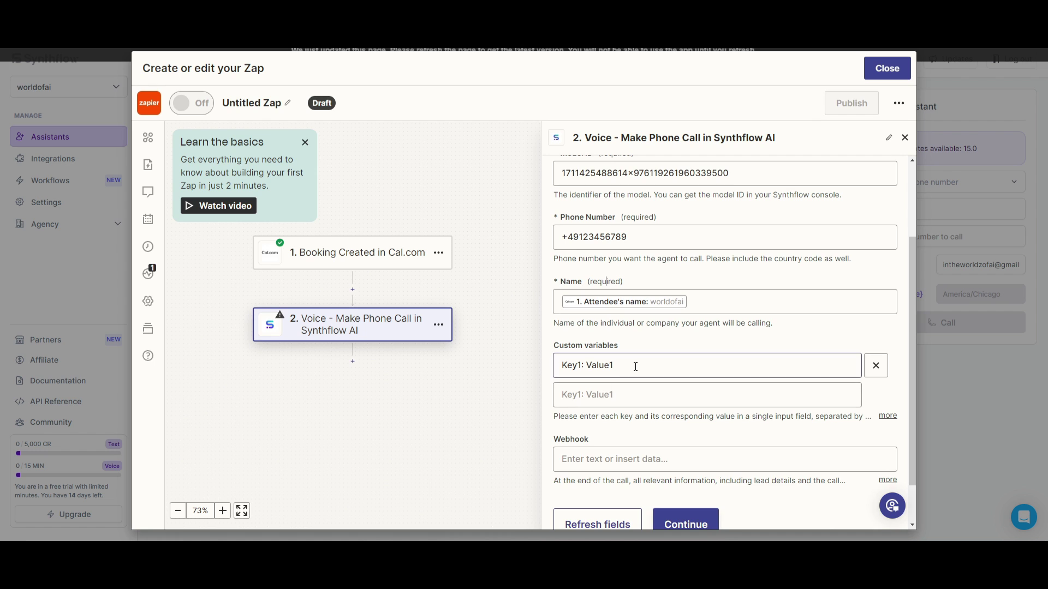
scroll(600, 458, "down", 1)
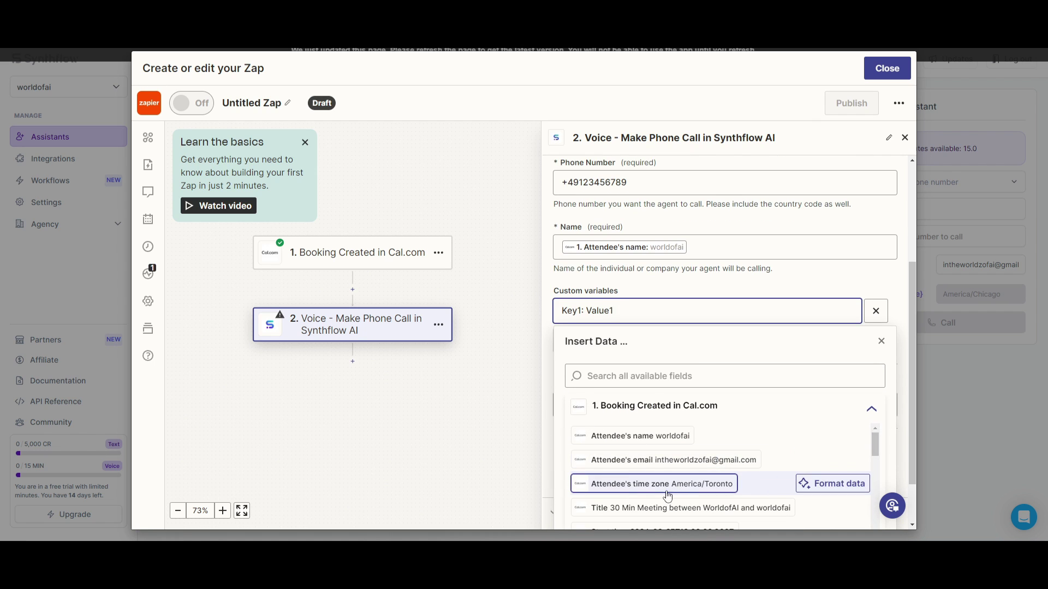
scroll(668, 491, "down", 1)
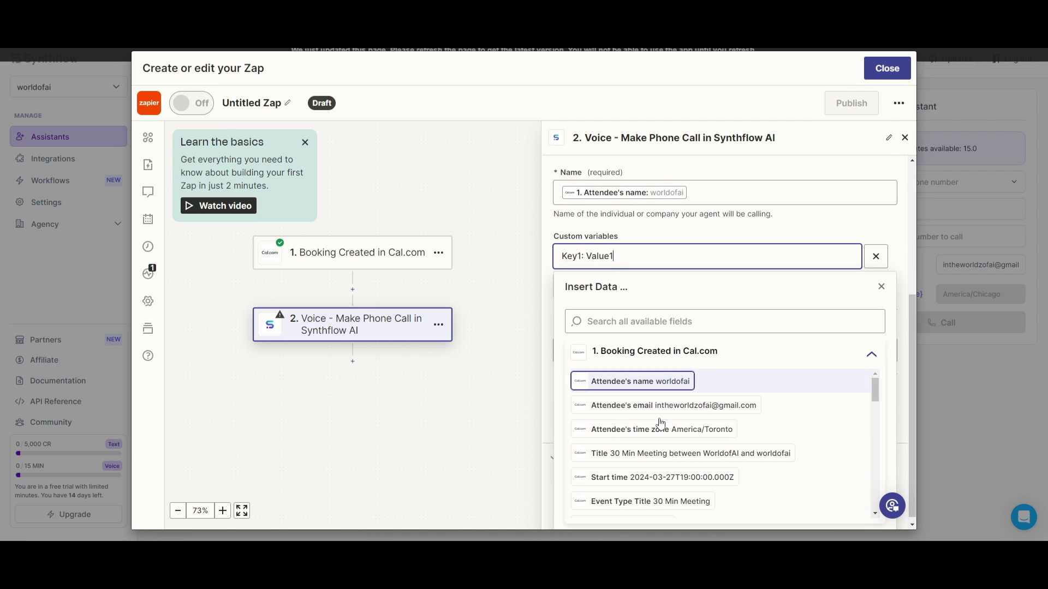
left_click(648, 478)
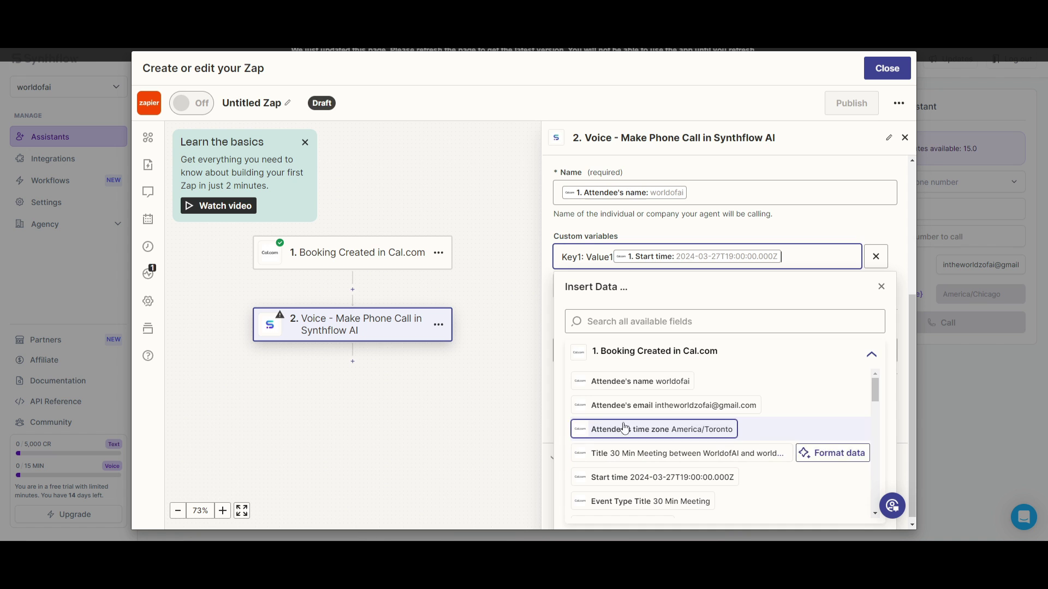
left_click(629, 285)
left_click(712, 240)
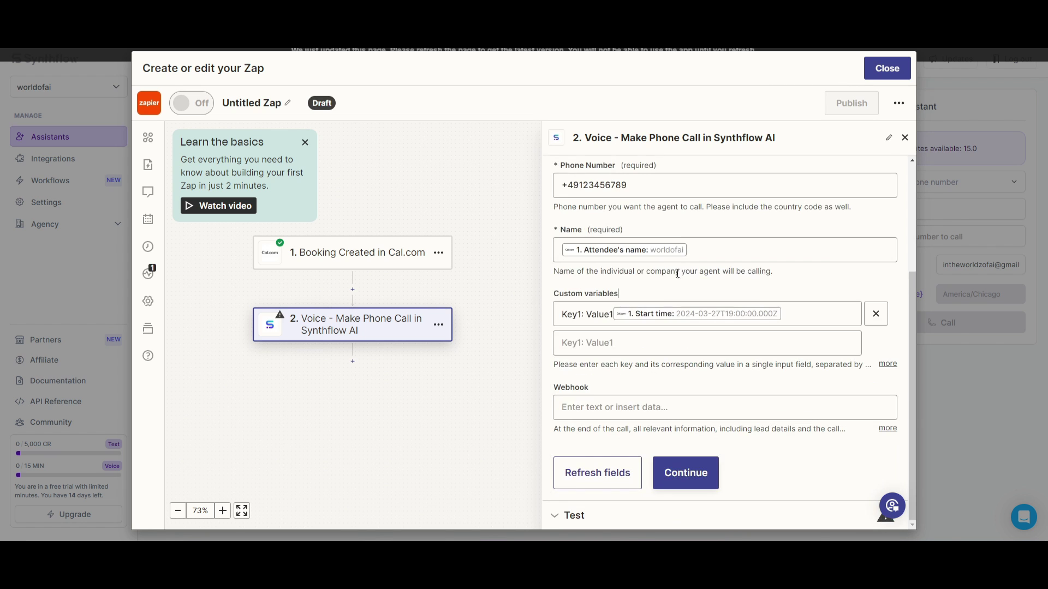
Step: Insert the Cal.com booking's Description into the phone call action's second custom variable
left_click(628, 344)
scroll(632, 449, "down", 5)
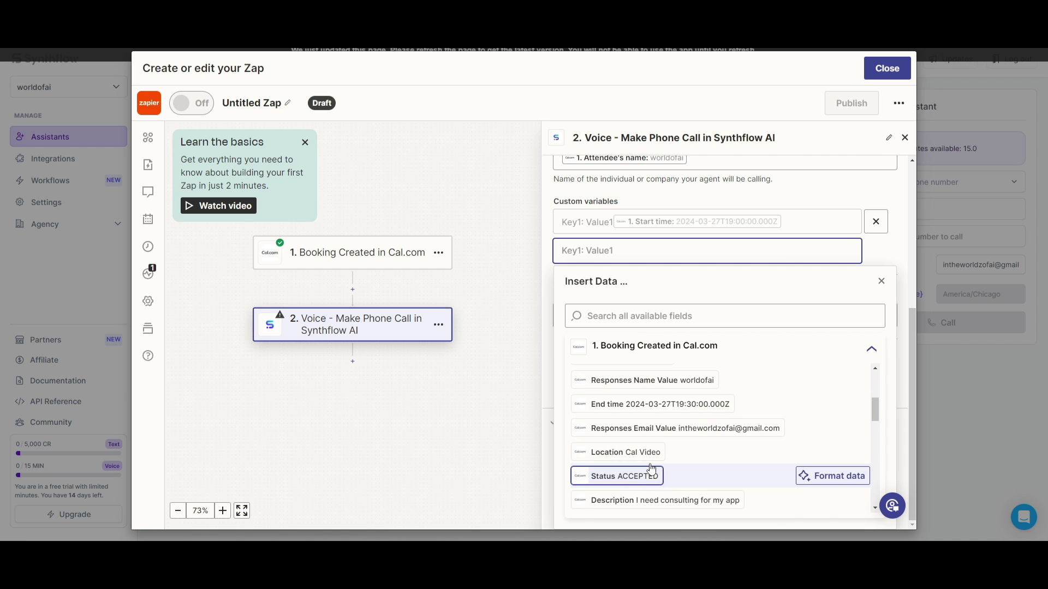
left_click(672, 500)
left_click(593, 192)
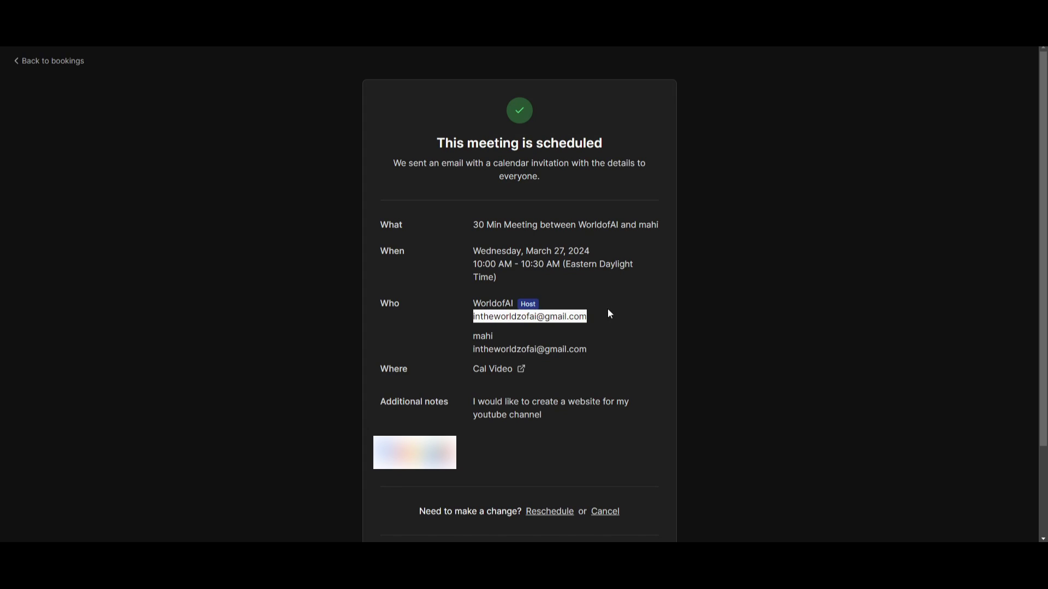
left_click(567, 348)
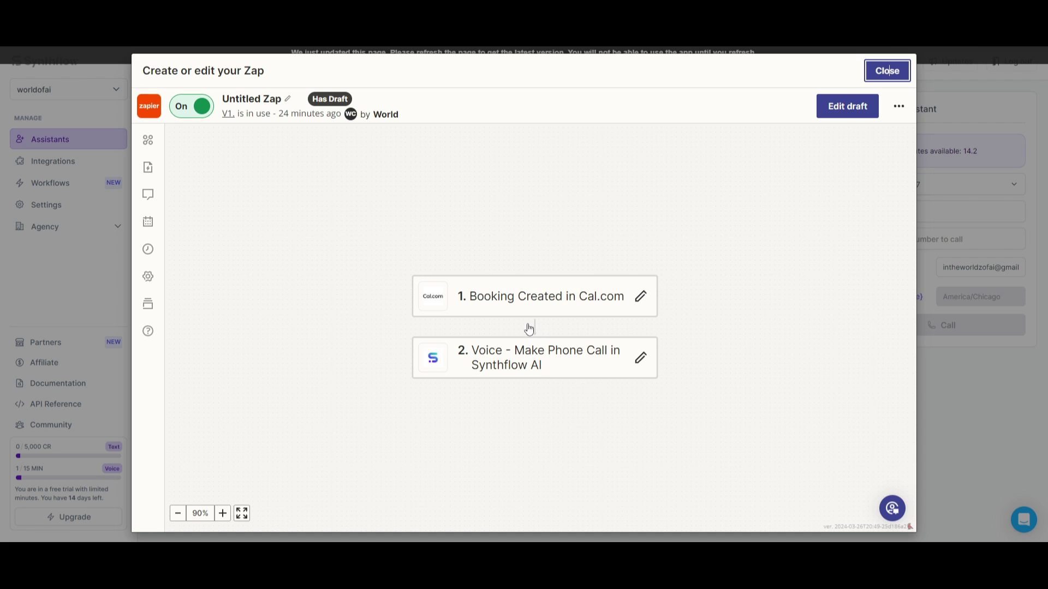
Step: Edit the Zap's existing draft and insert a Delay by Zapier action between the Cal.com booking trigger and the Synthflow phone call
left_click(846, 106)
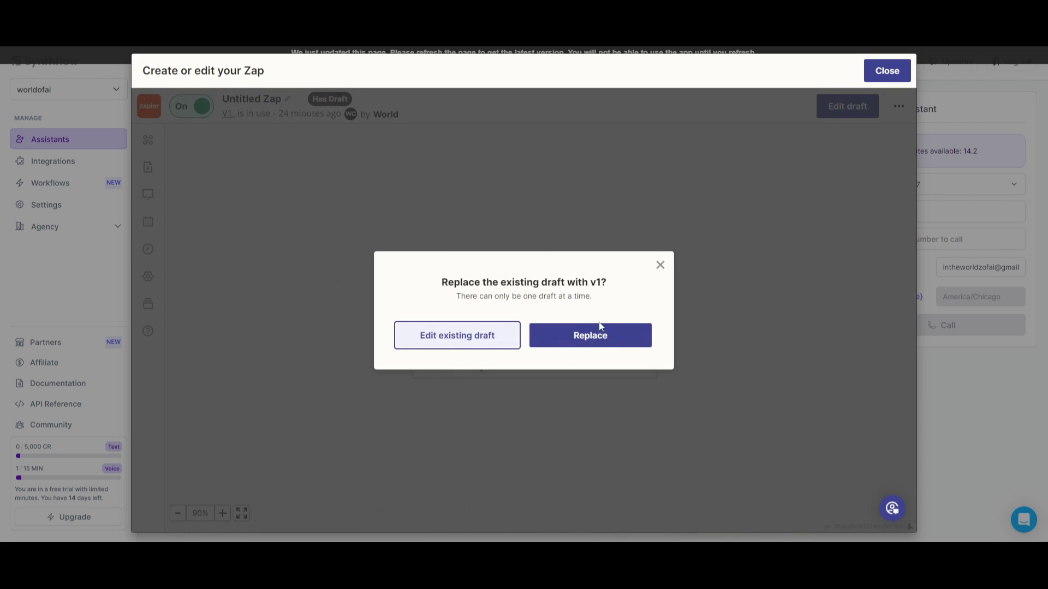
left_click(490, 337)
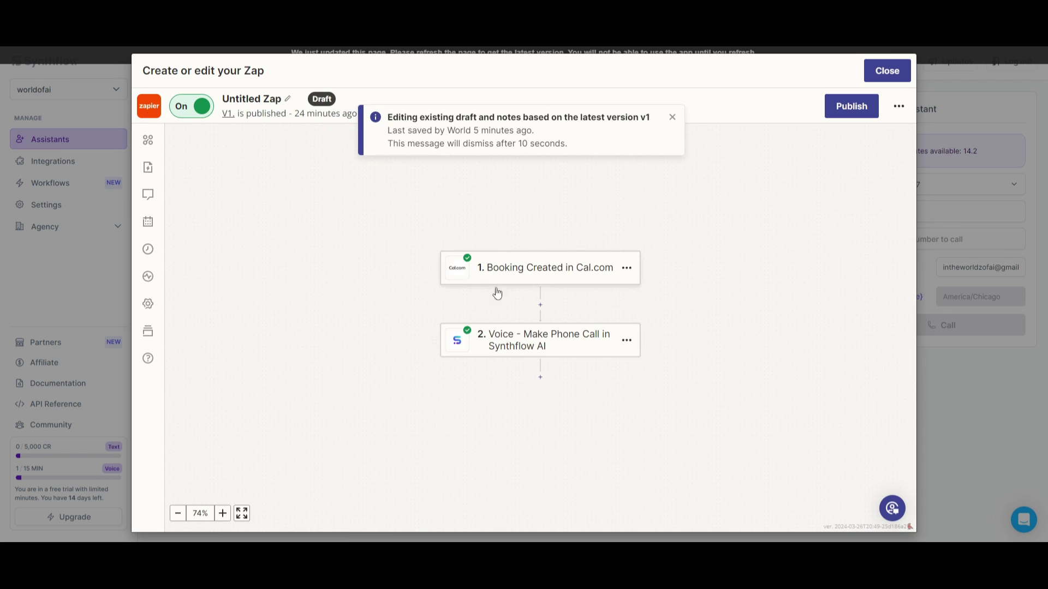
left_click(540, 305)
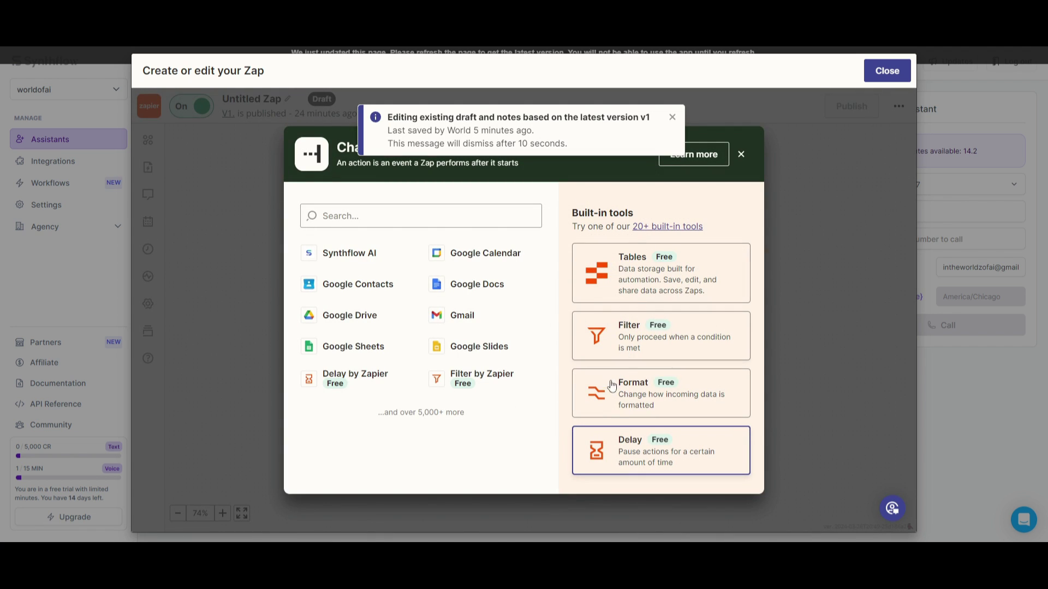
left_click(641, 459)
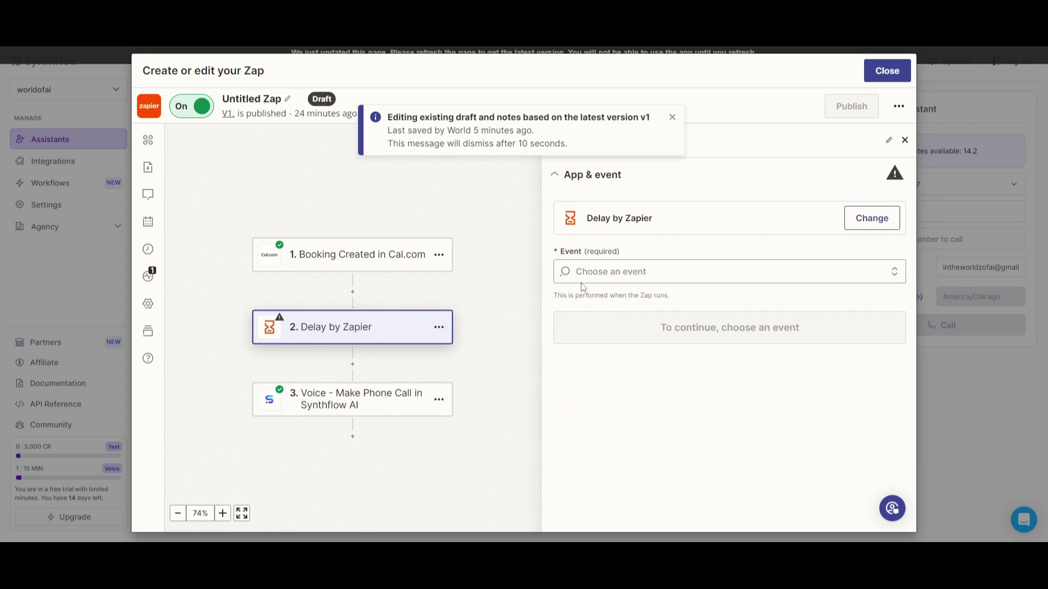
left_click(583, 272)
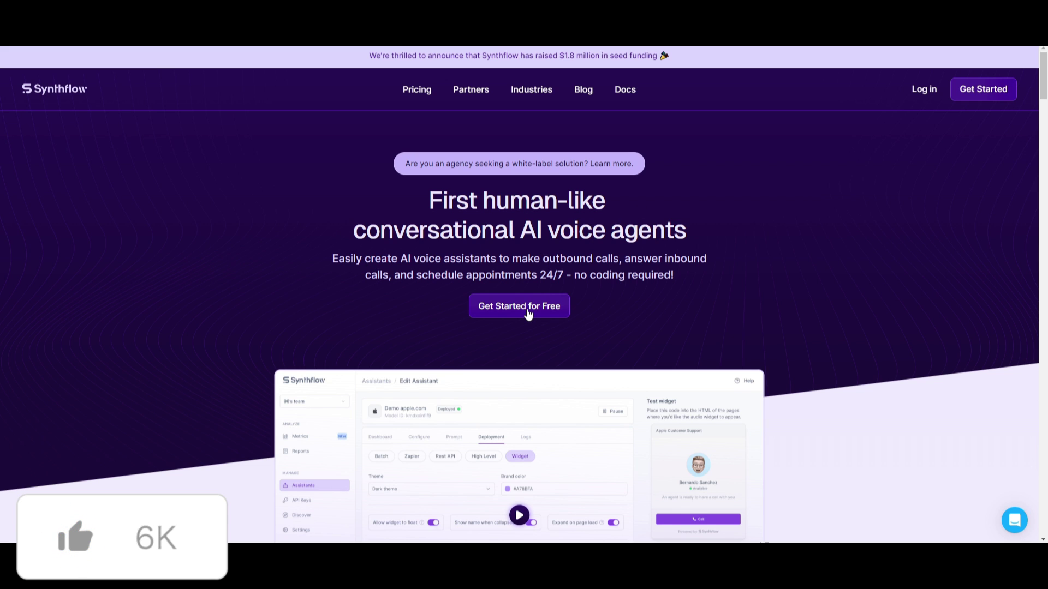
scroll(345, 324, "down", 3)
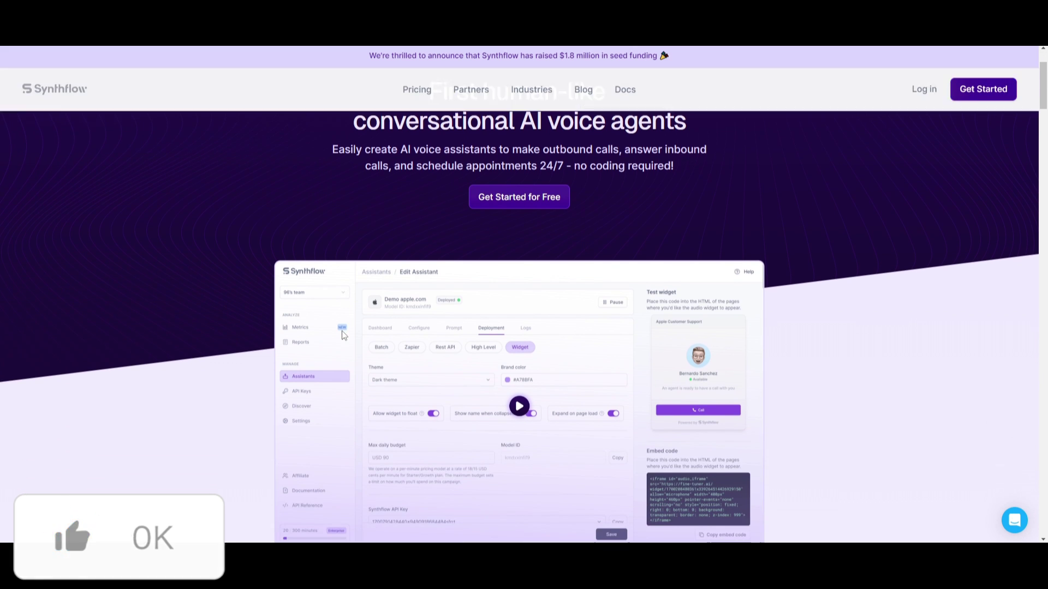
Step: Examine the Synthflow homepage's product preview, ready-made agent templates under Transformative Sectors and Human-Like Voice Assistant section
scroll(339, 342, "down", 2)
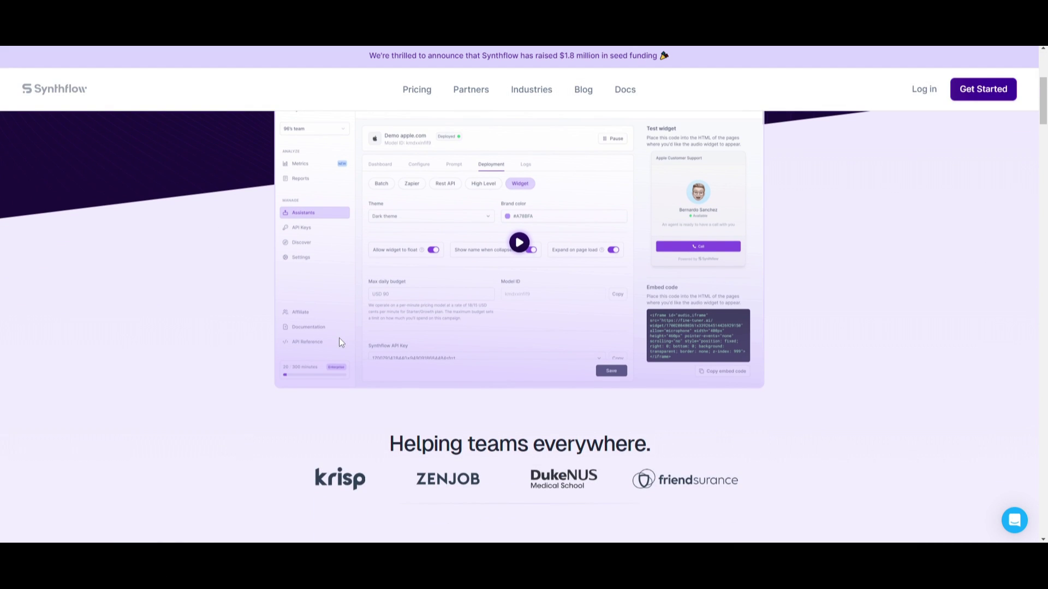
scroll(322, 346, "down", 3)
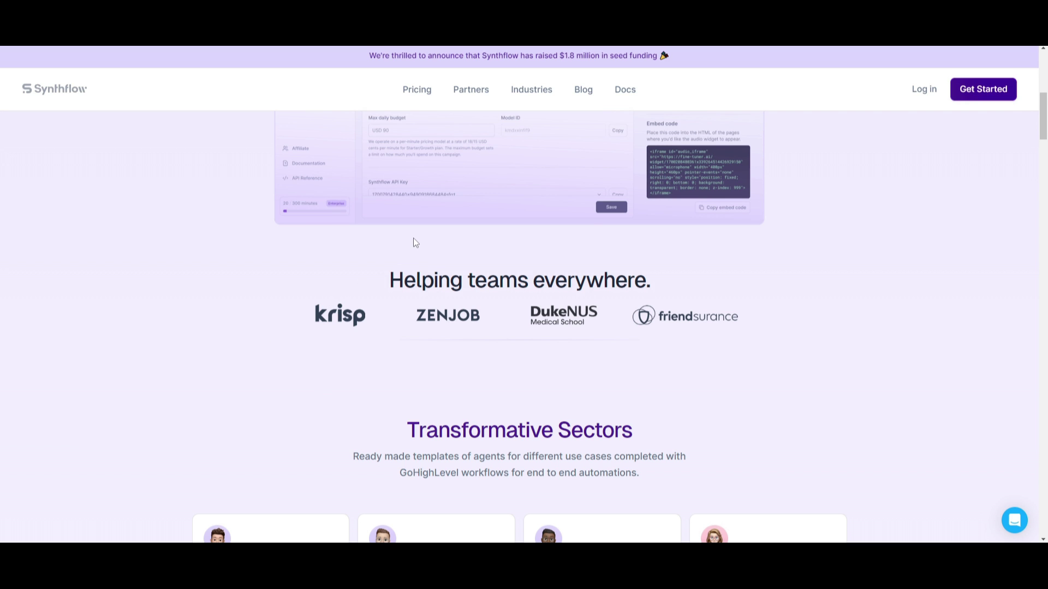
scroll(413, 242, "down", 5)
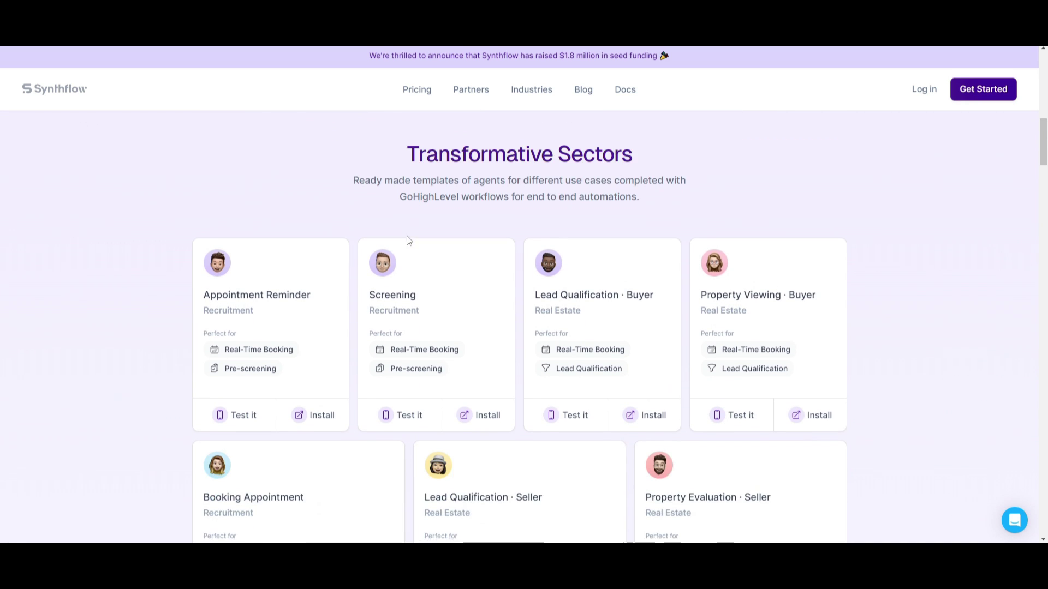
scroll(407, 240, "down", 6)
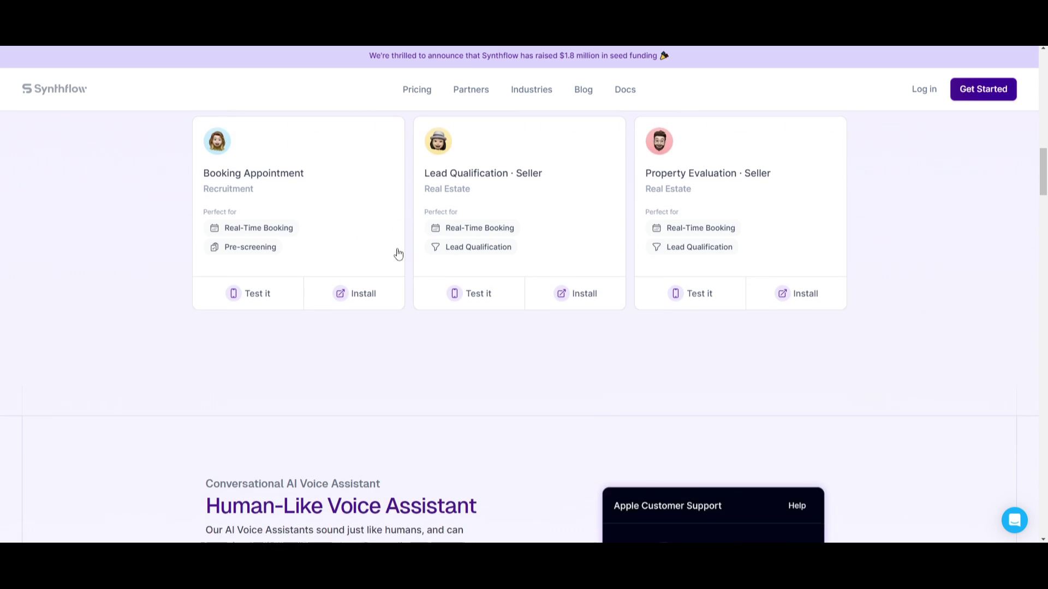
scroll(398, 254, "down", 1)
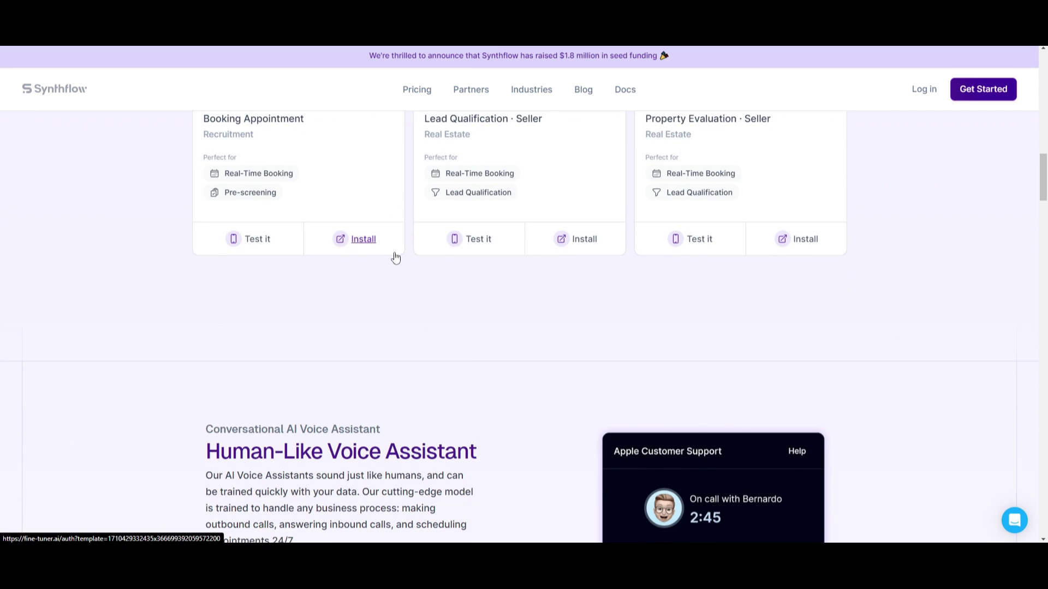
scroll(398, 255, "down", 2)
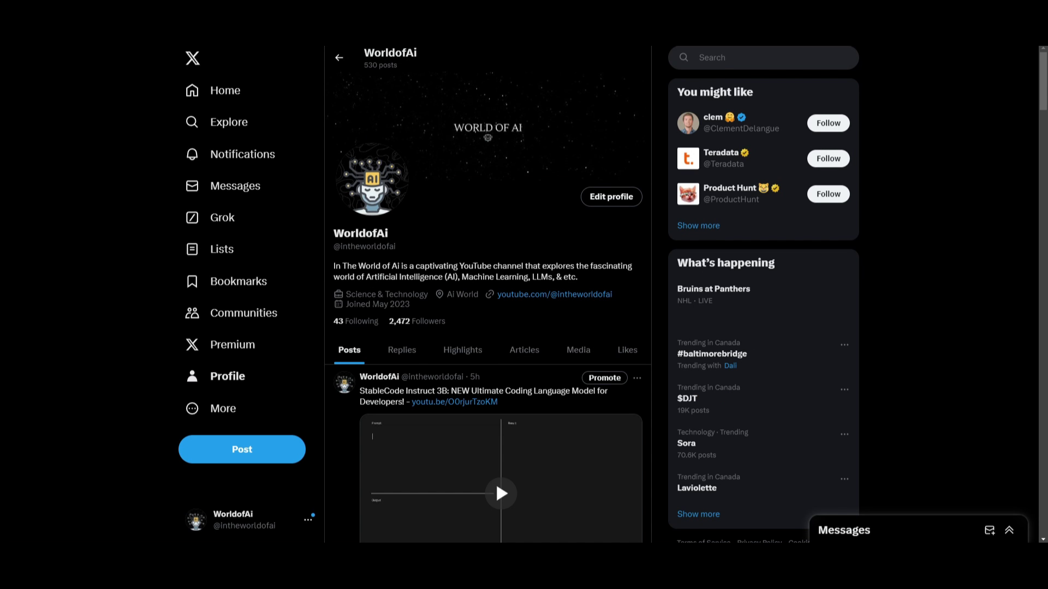
Step: Look through the WorldofAi posts on X and the latest videos on the WorldofAI YouTube channel
scroll(495, 479, "down", 3)
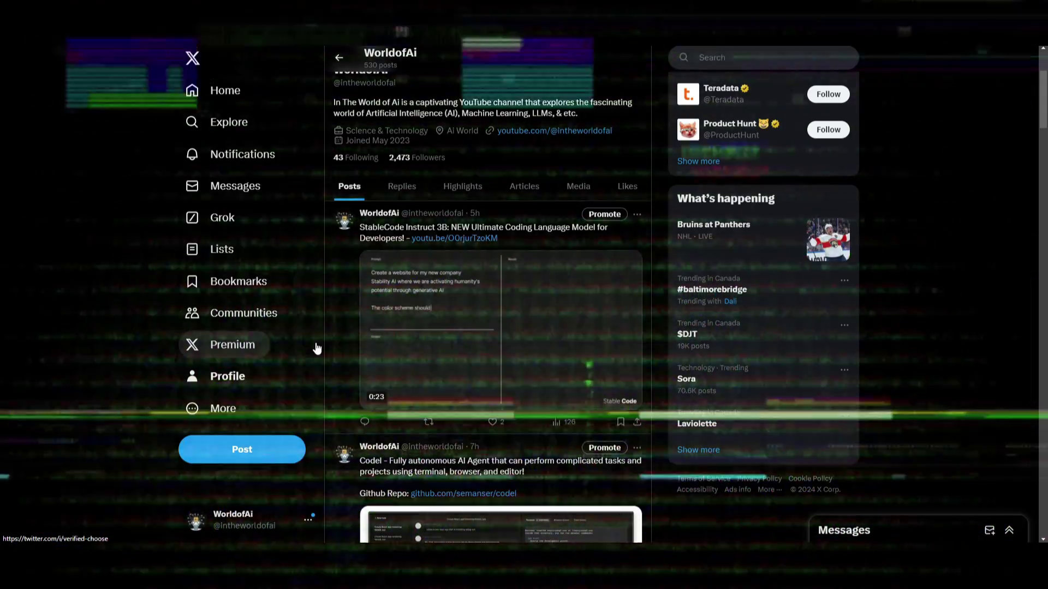
scroll(382, 327, "down", 4)
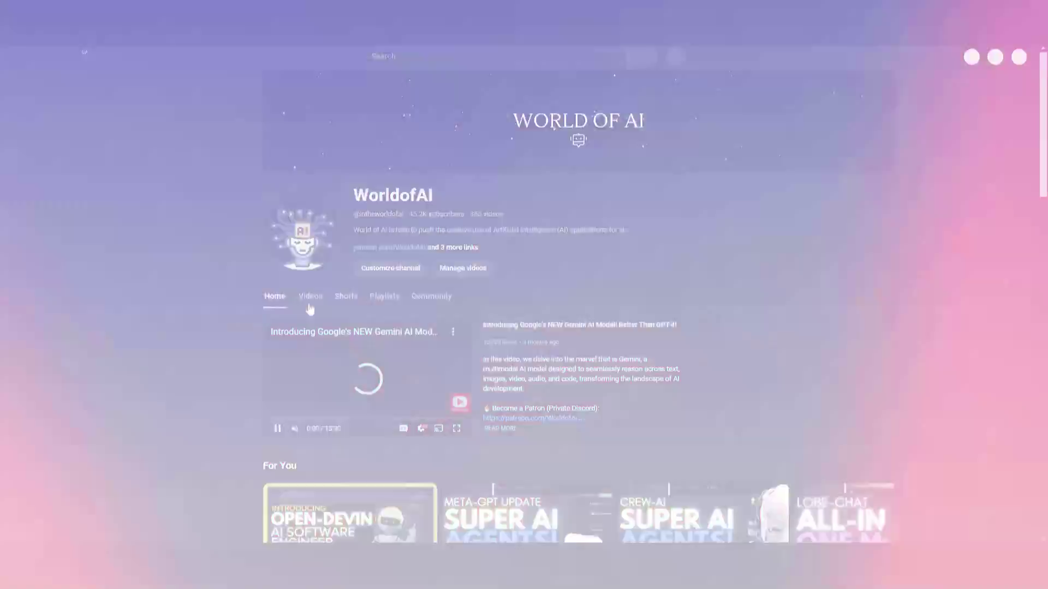
left_click(310, 305)
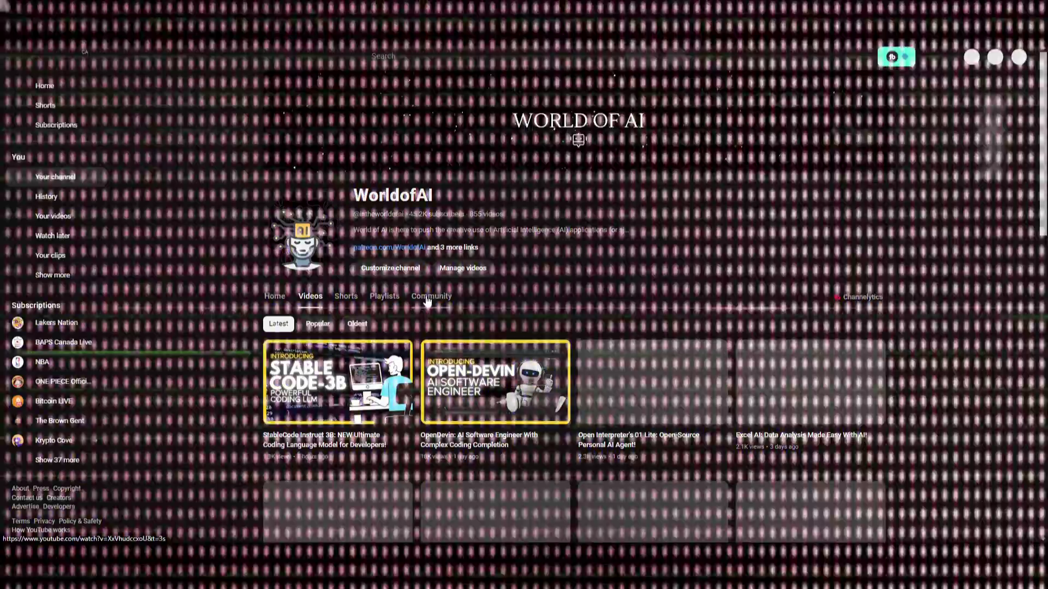
scroll(582, 326, "down", 5)
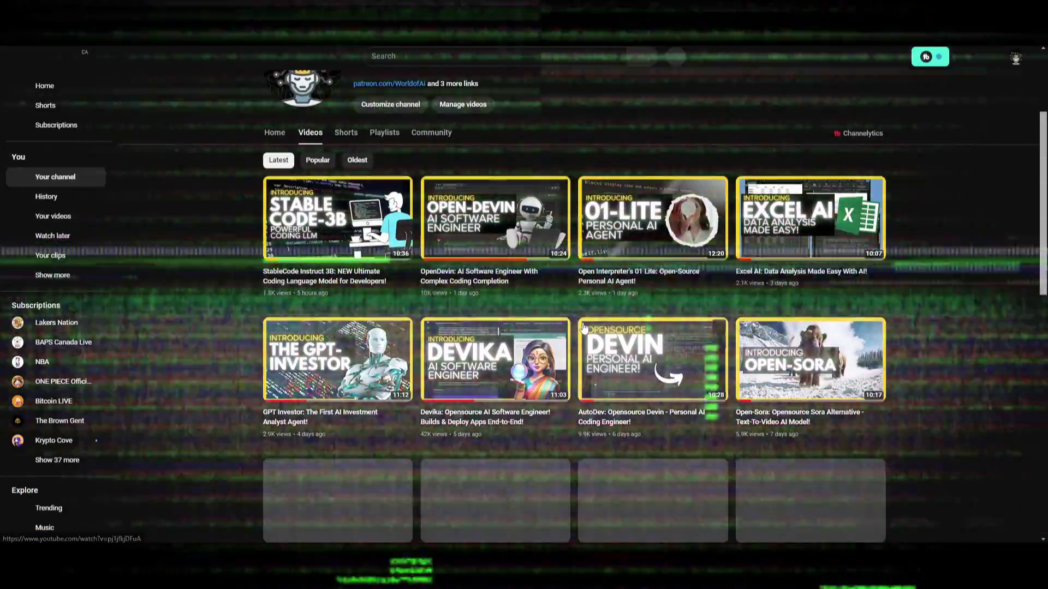
scroll(581, 323, "down", 3)
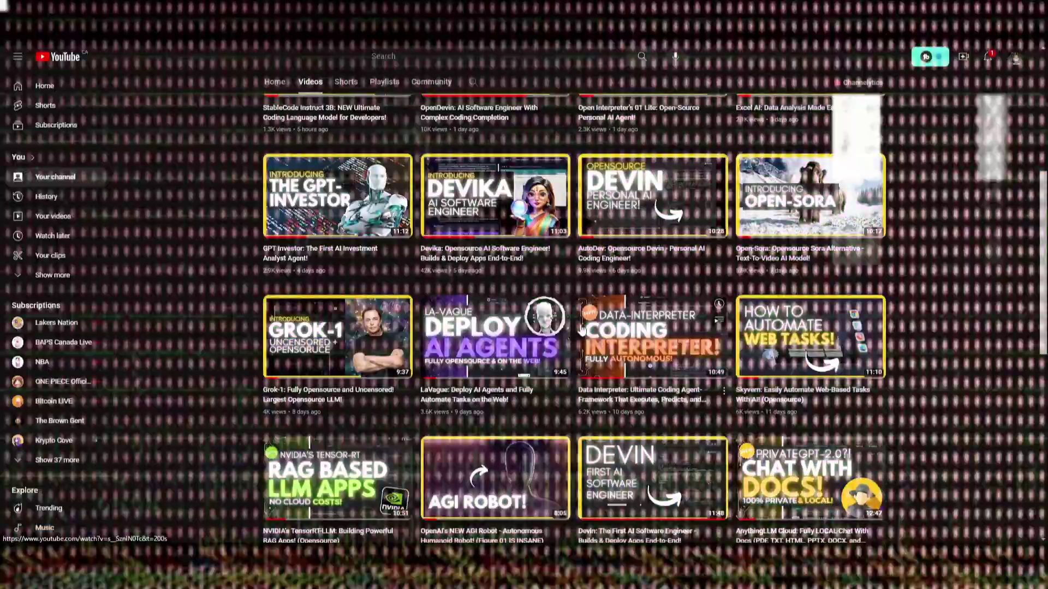
scroll(577, 332, "down", 3)
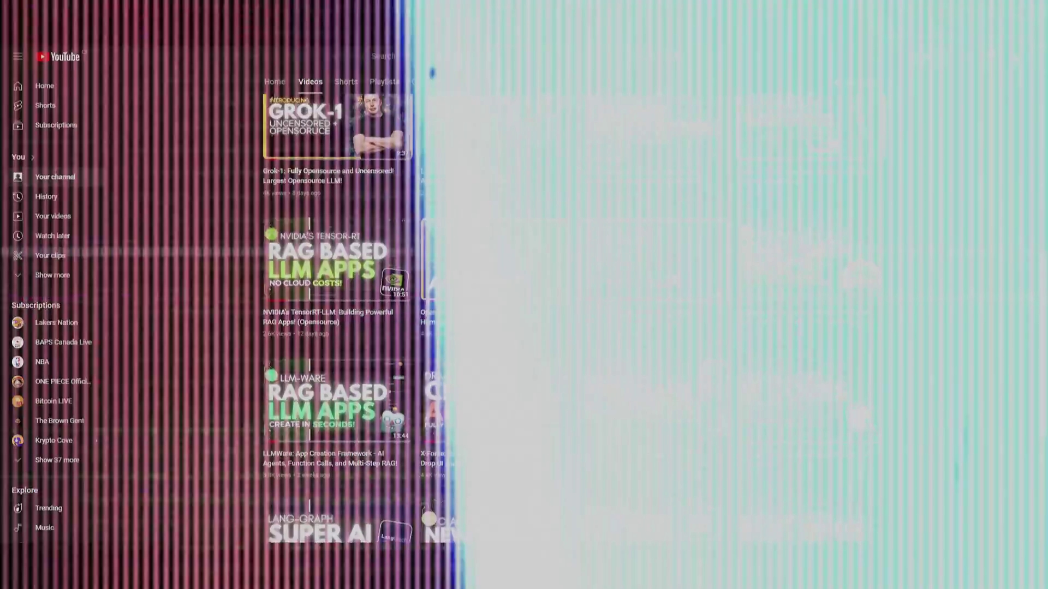